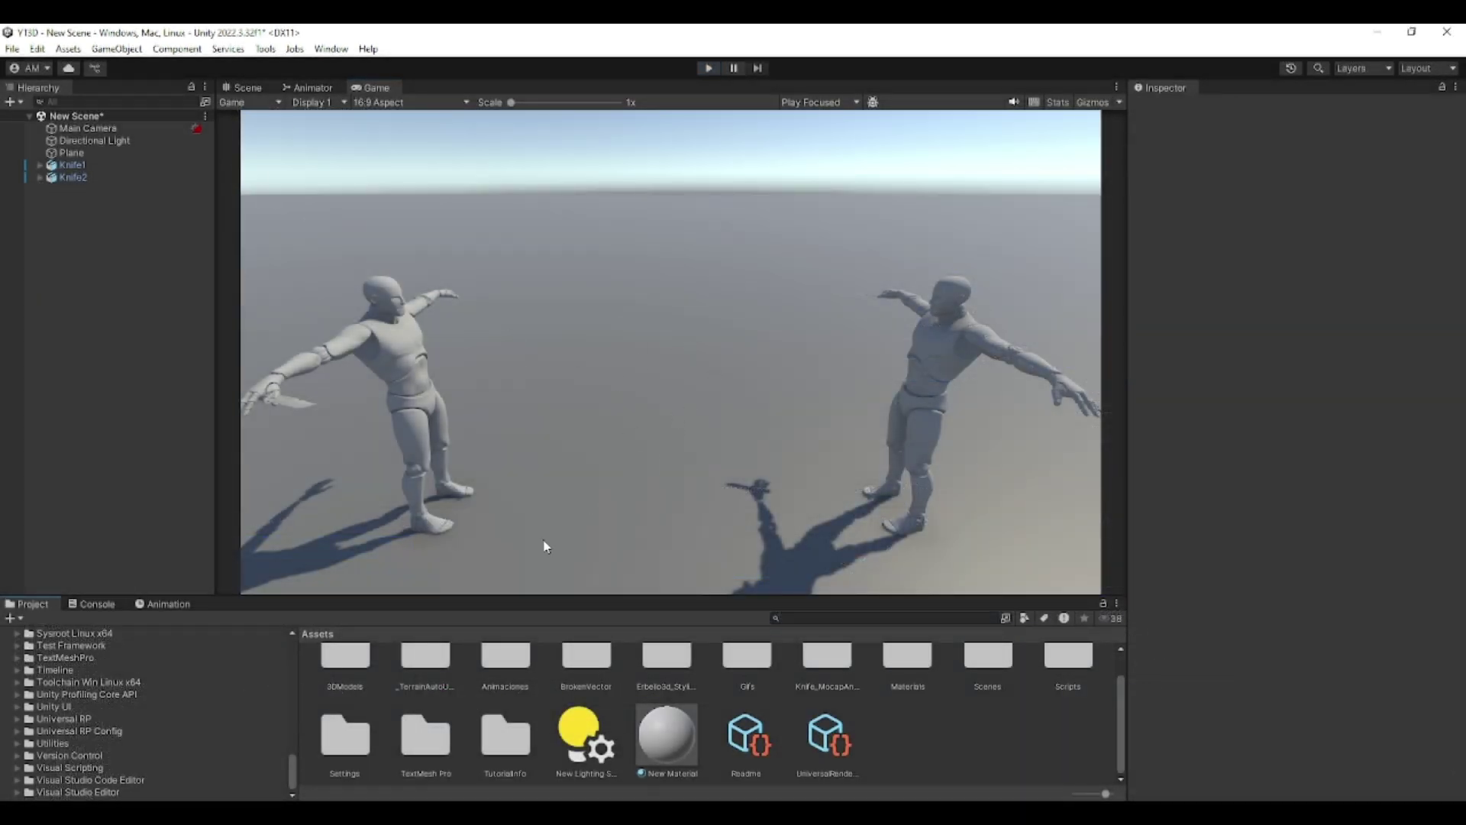
Step: Switch to the Scene view and frame both knife mannequins facing each other, enlarging the Project area slightly
mouse_move(546, 596)
mouse_down()
mouse_move(521, 630)
mouse_move(527, 580)
mouse_up()
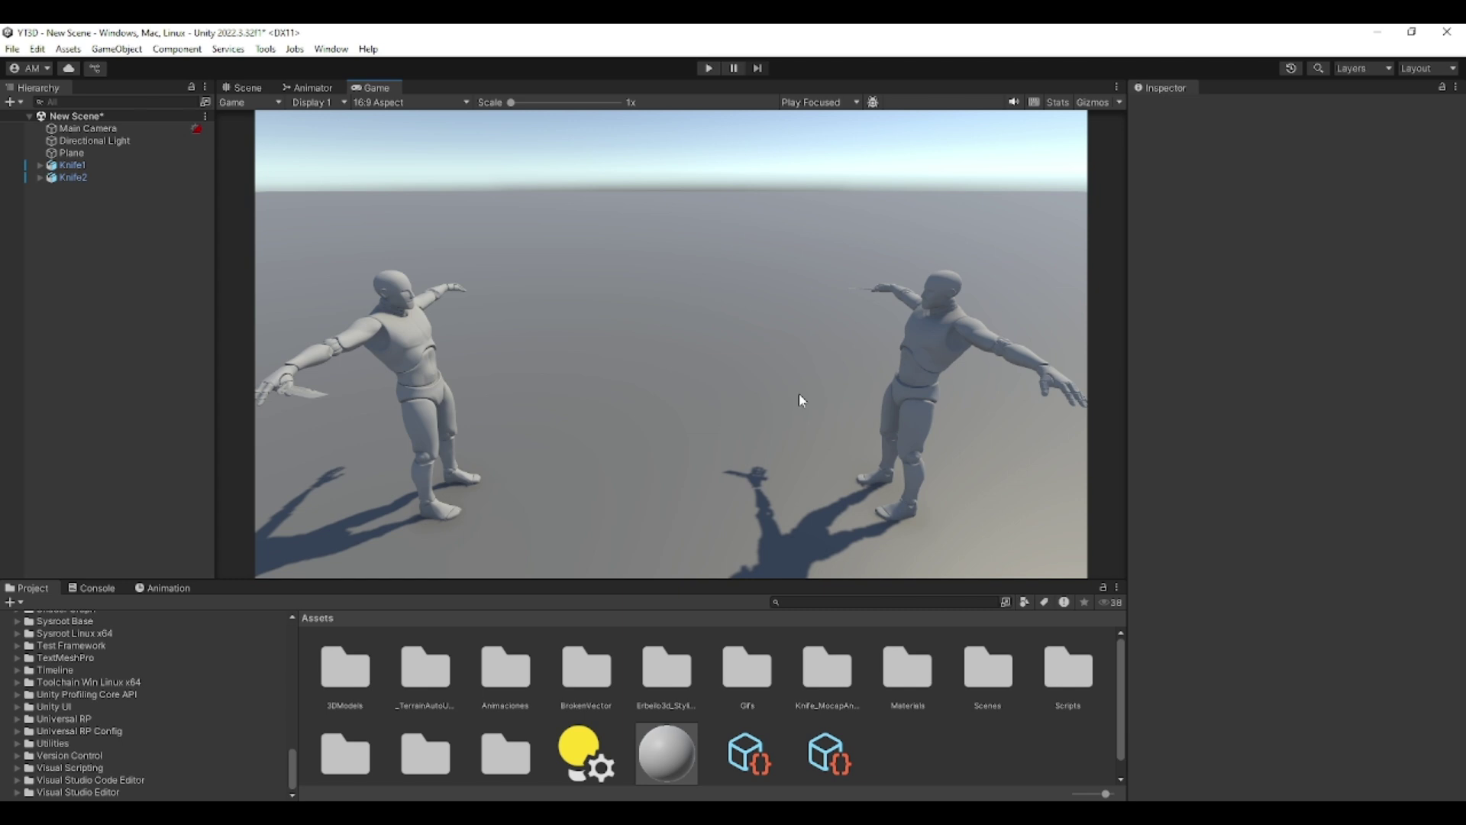
click(239, 91)
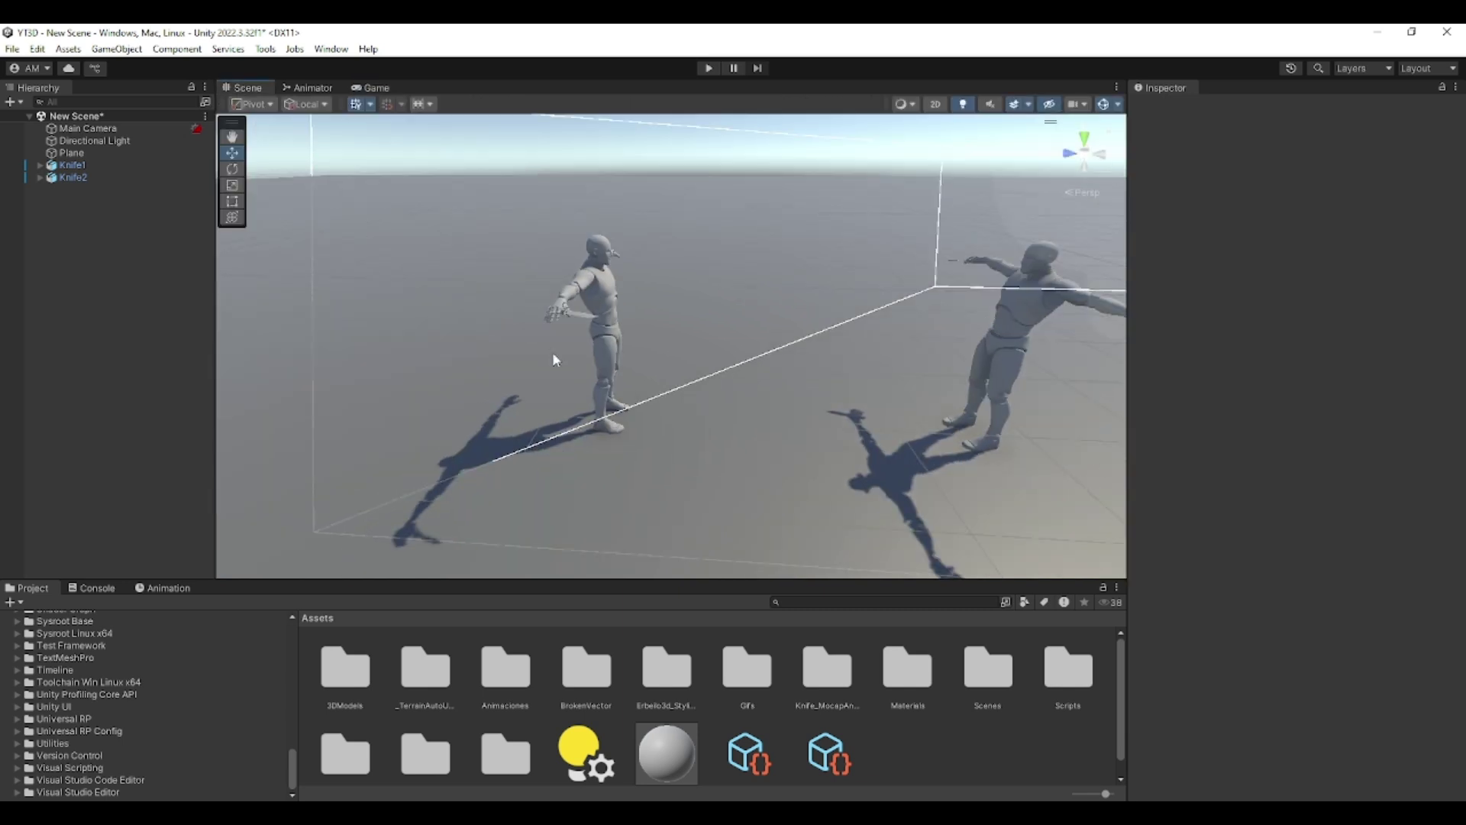
key(d)
right_drag(552, 352, 645, 360)
click(770, 330)
scroll(631, 394, up, 3)
middle_drag(629, 390, 647, 368)
click(685, 239)
click(303, 256)
right_drag(647, 368, 653, 329)
scroll(654, 329, down, 2)
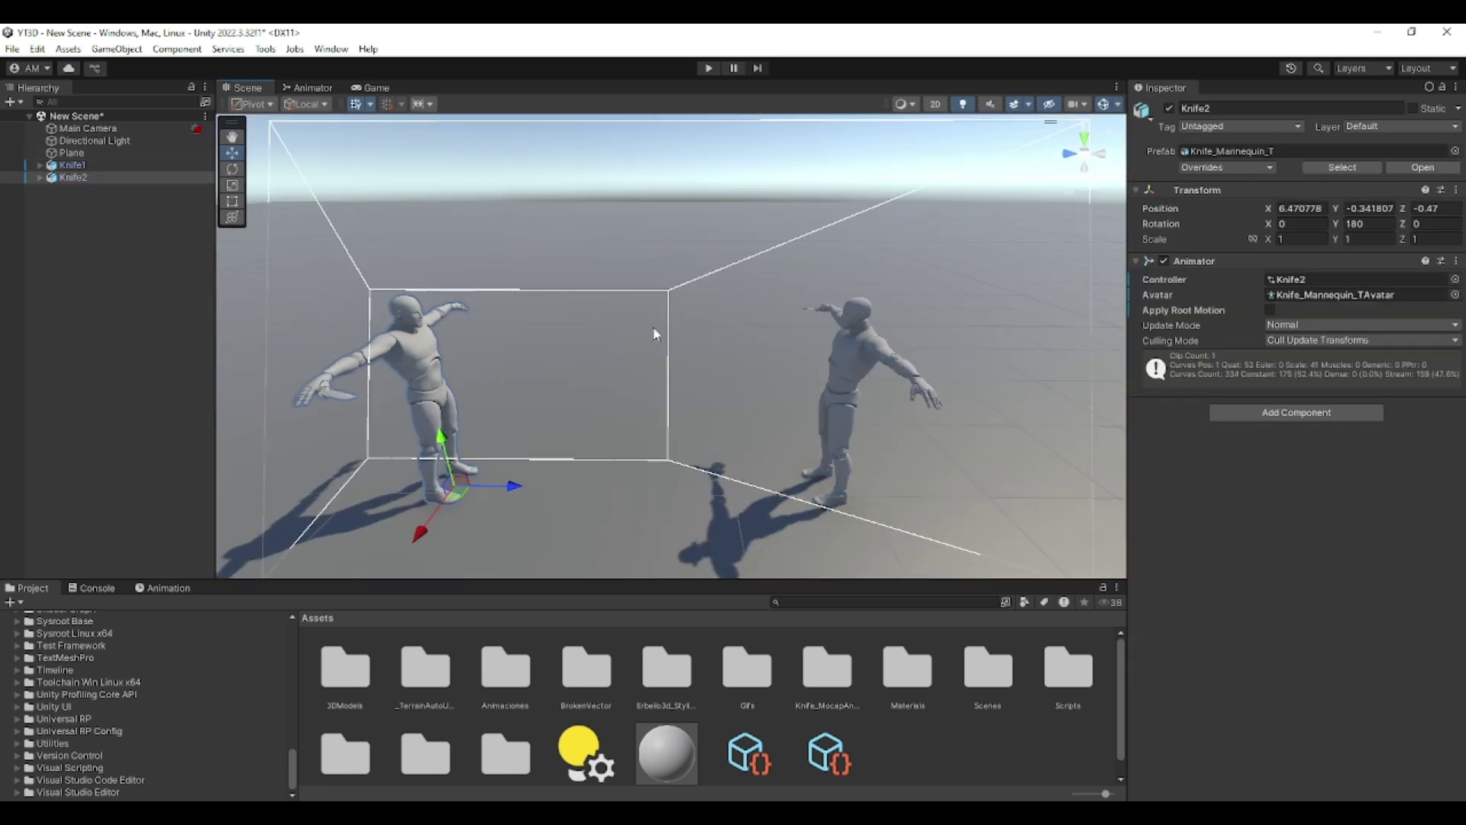
middle_drag(567, 218, 611, 213)
click(621, 195)
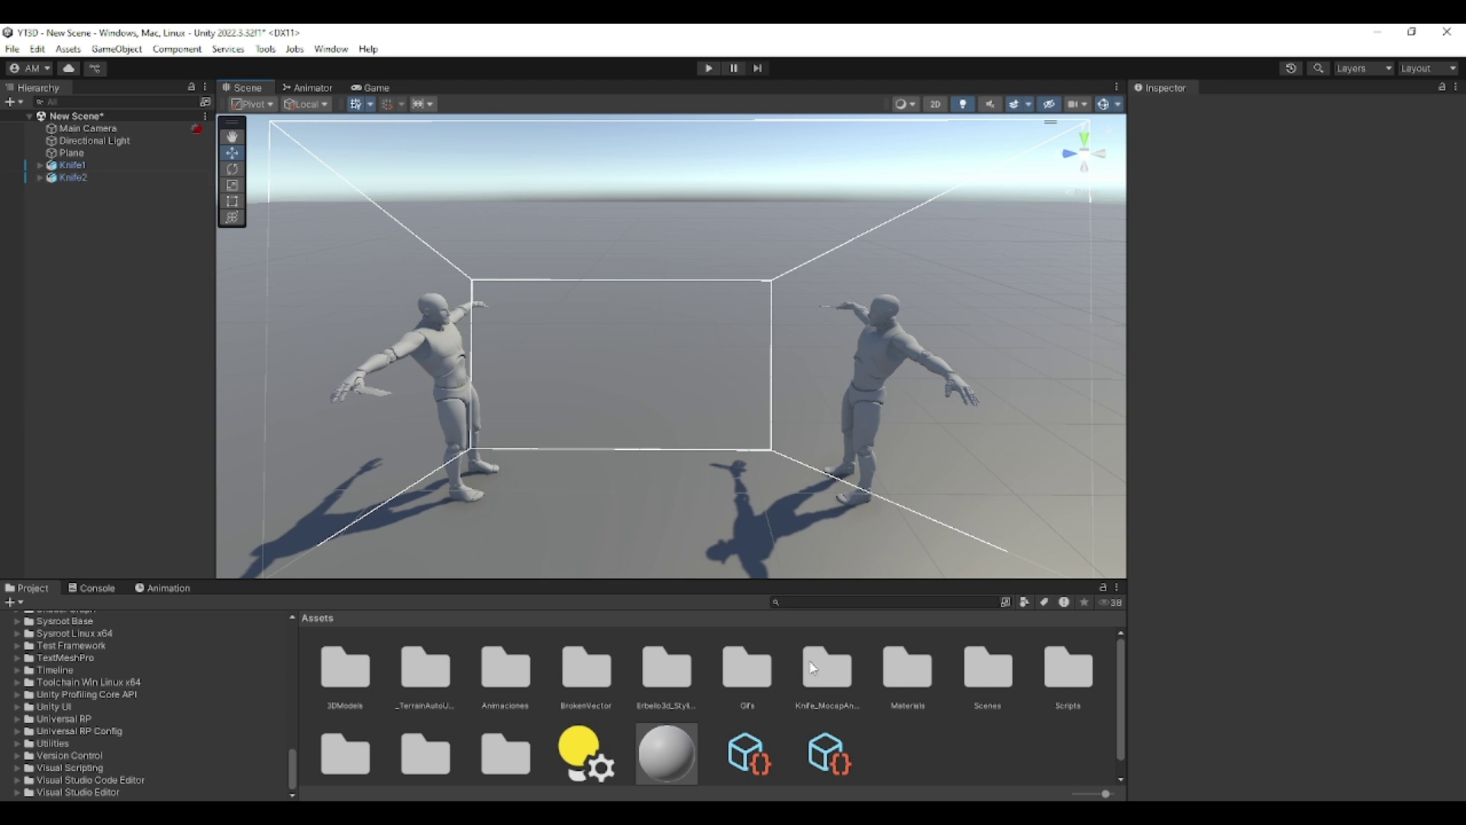
Step: Examine Knife2's Animator component and locate its assigned controller and avatar assets in the project
click(105, 178)
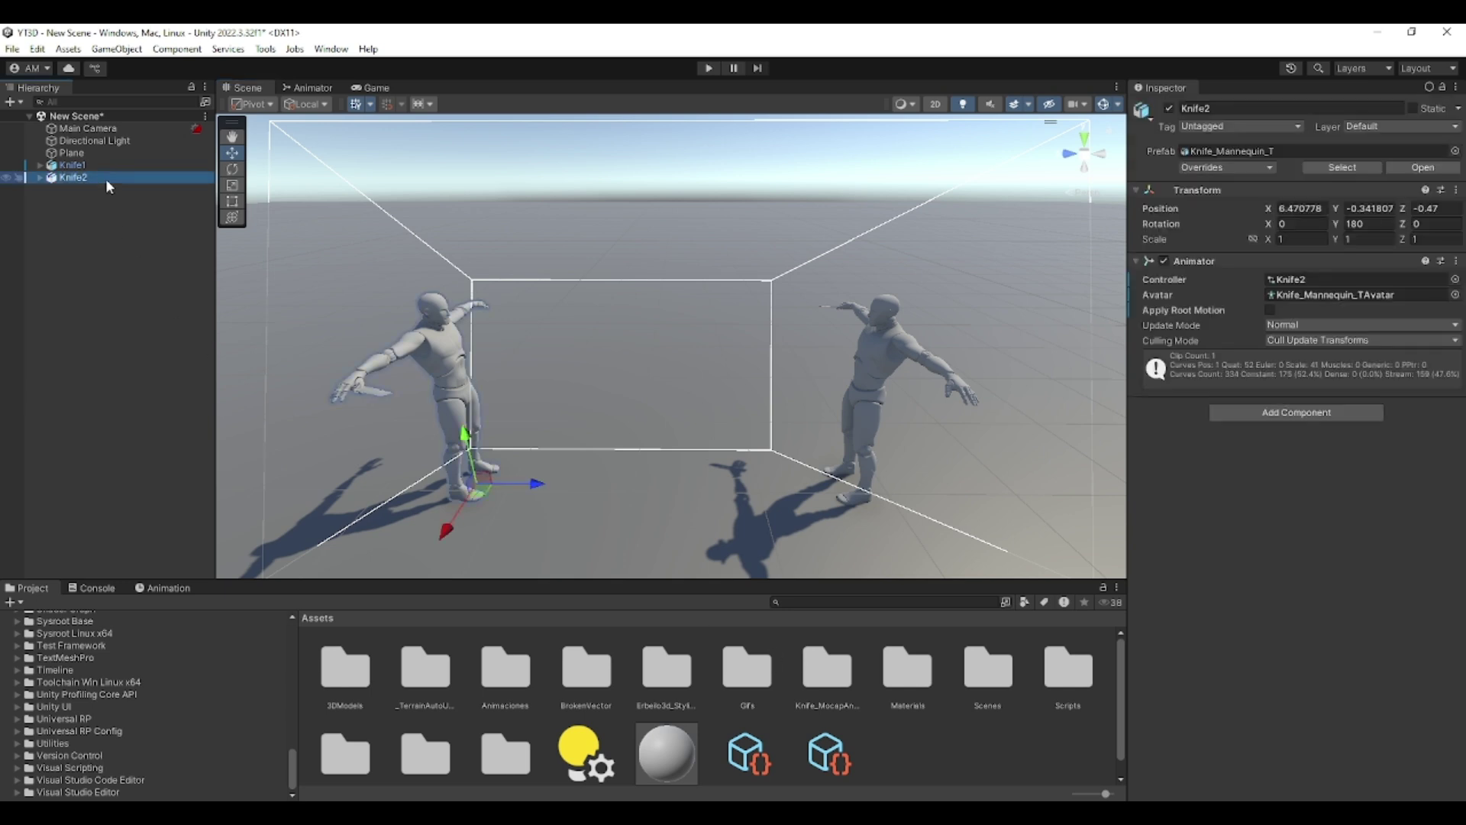
click(1335, 297)
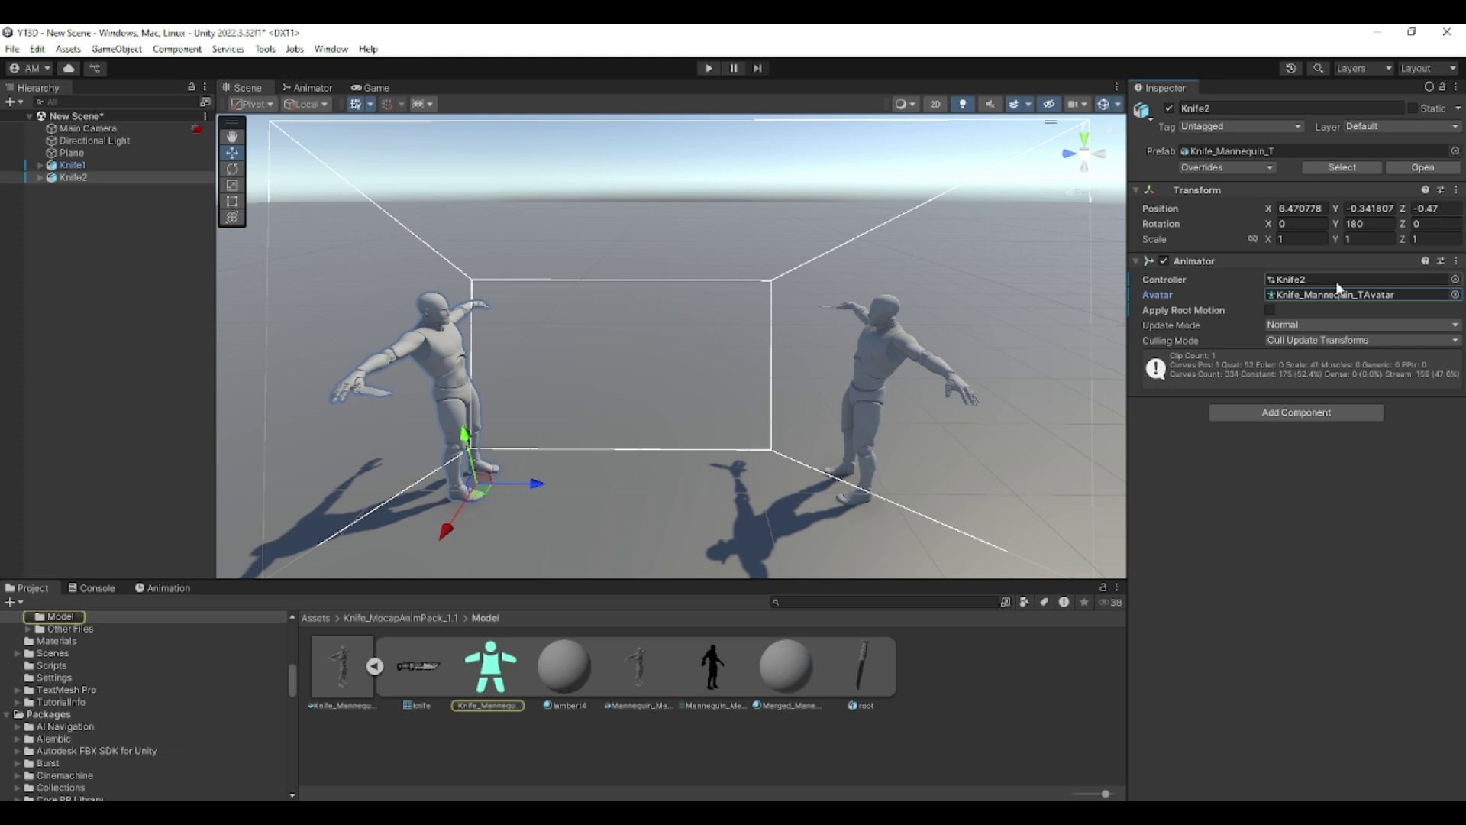
click(1337, 282)
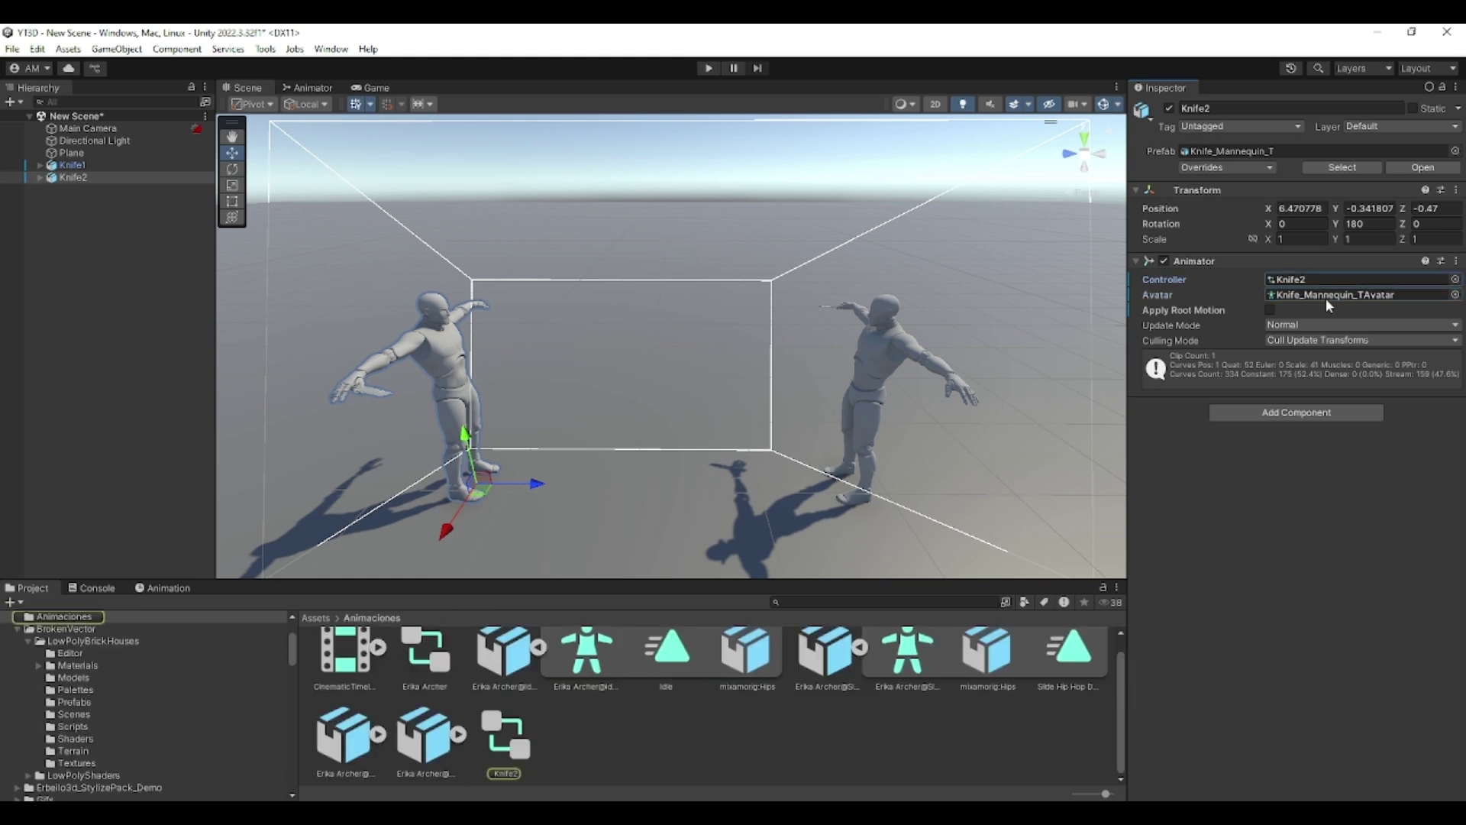
click(1325, 298)
Step: Select Knife1 to view its Animator settings, run the scene to preview both characters' animations, and stop playback
click(88, 164)
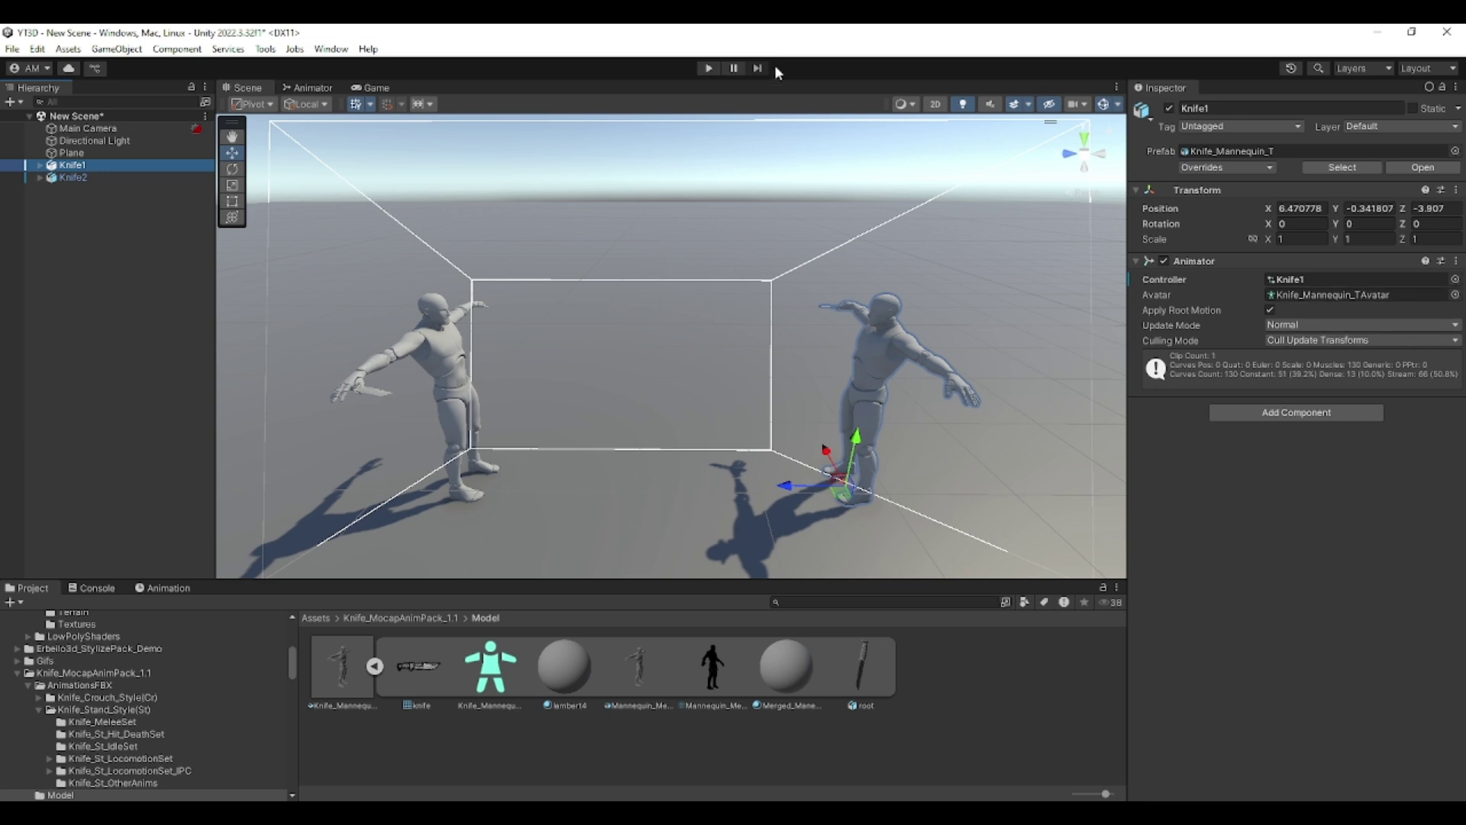
click(710, 68)
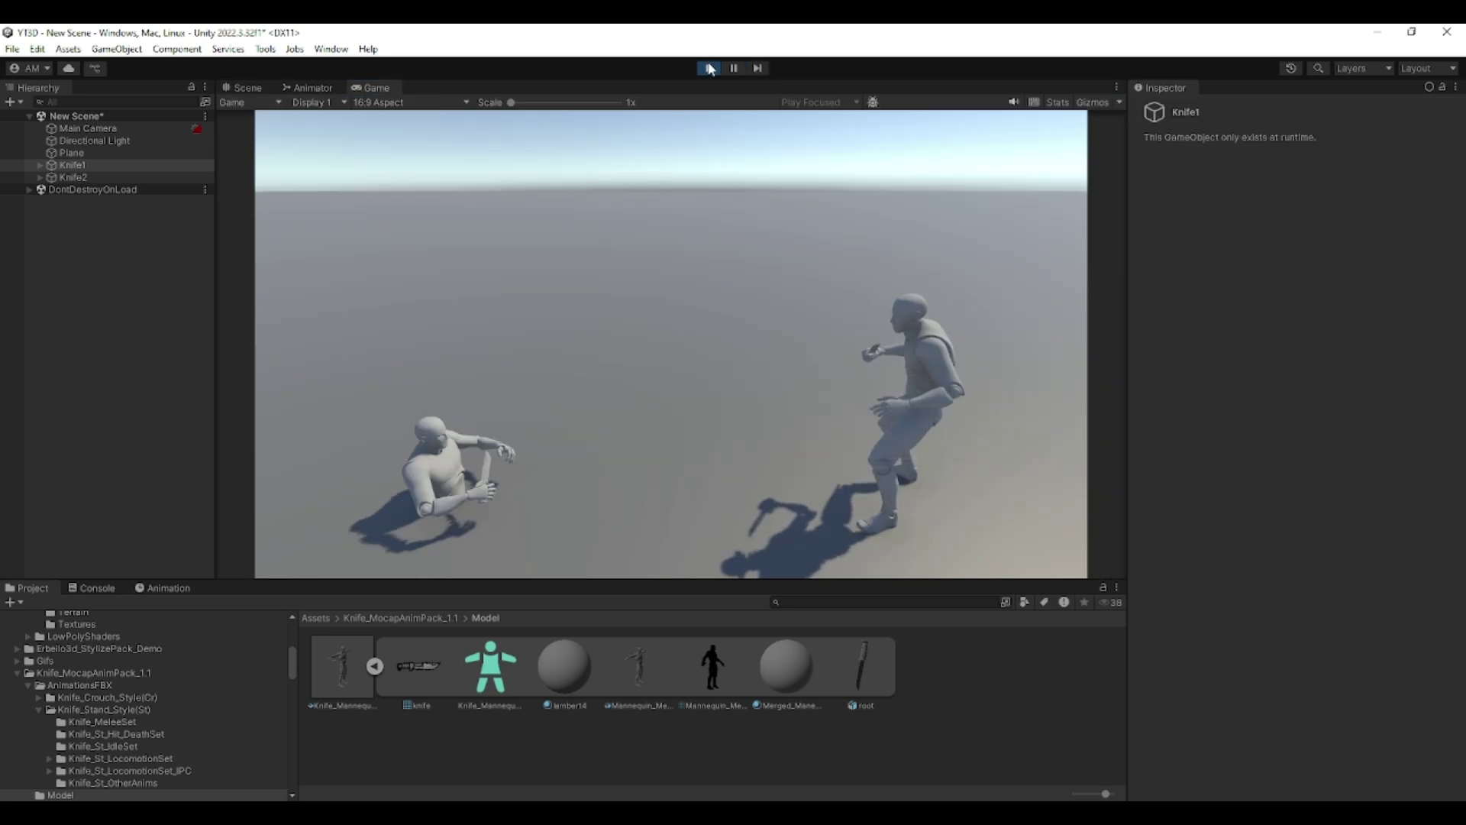
click(709, 68)
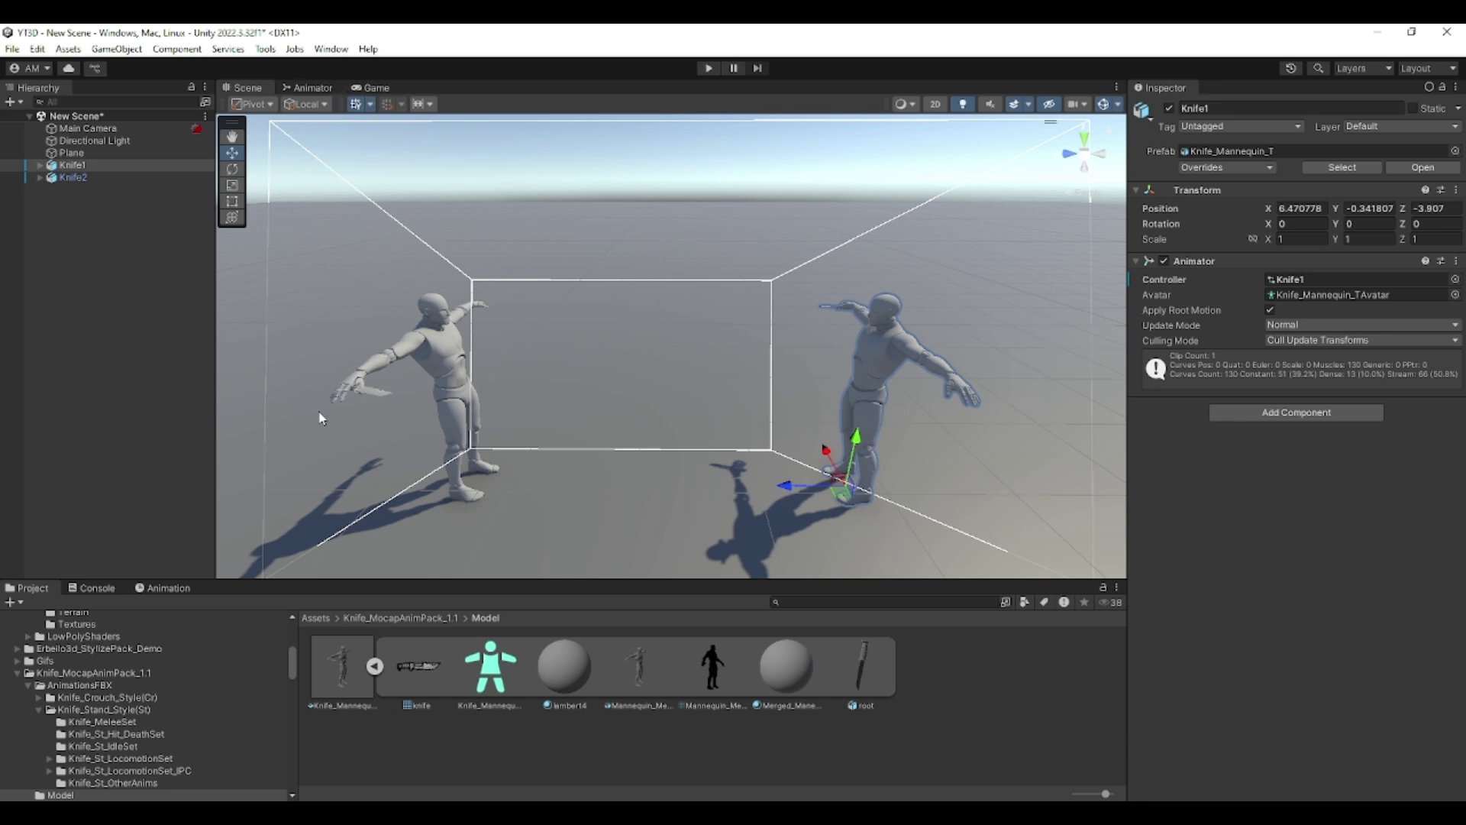
Step: Examine the Rig import settings of the Erika Archer@Idle model in the Animaciones folder
click(321, 617)
double_click(502, 666)
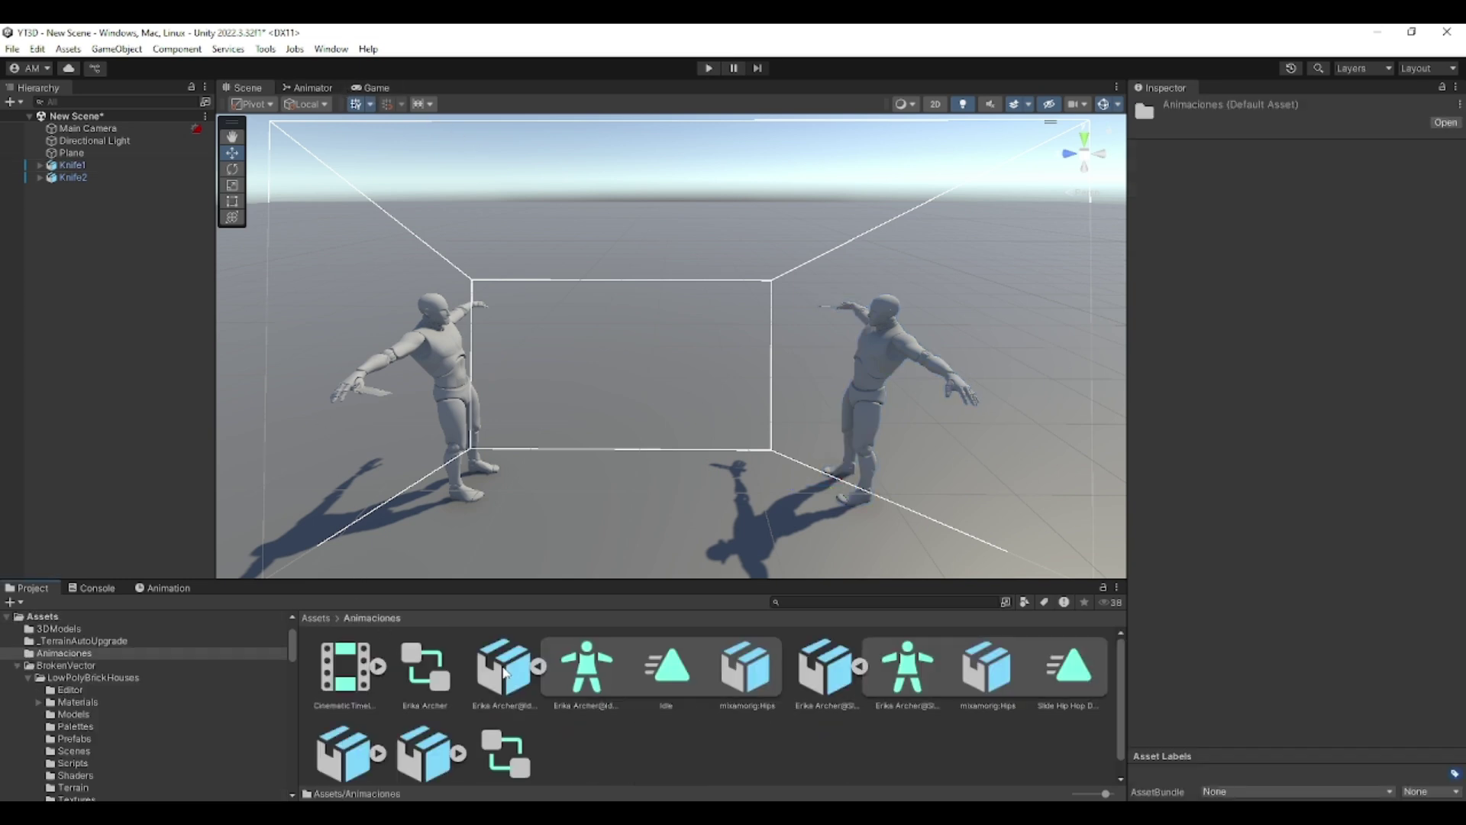
click(320, 89)
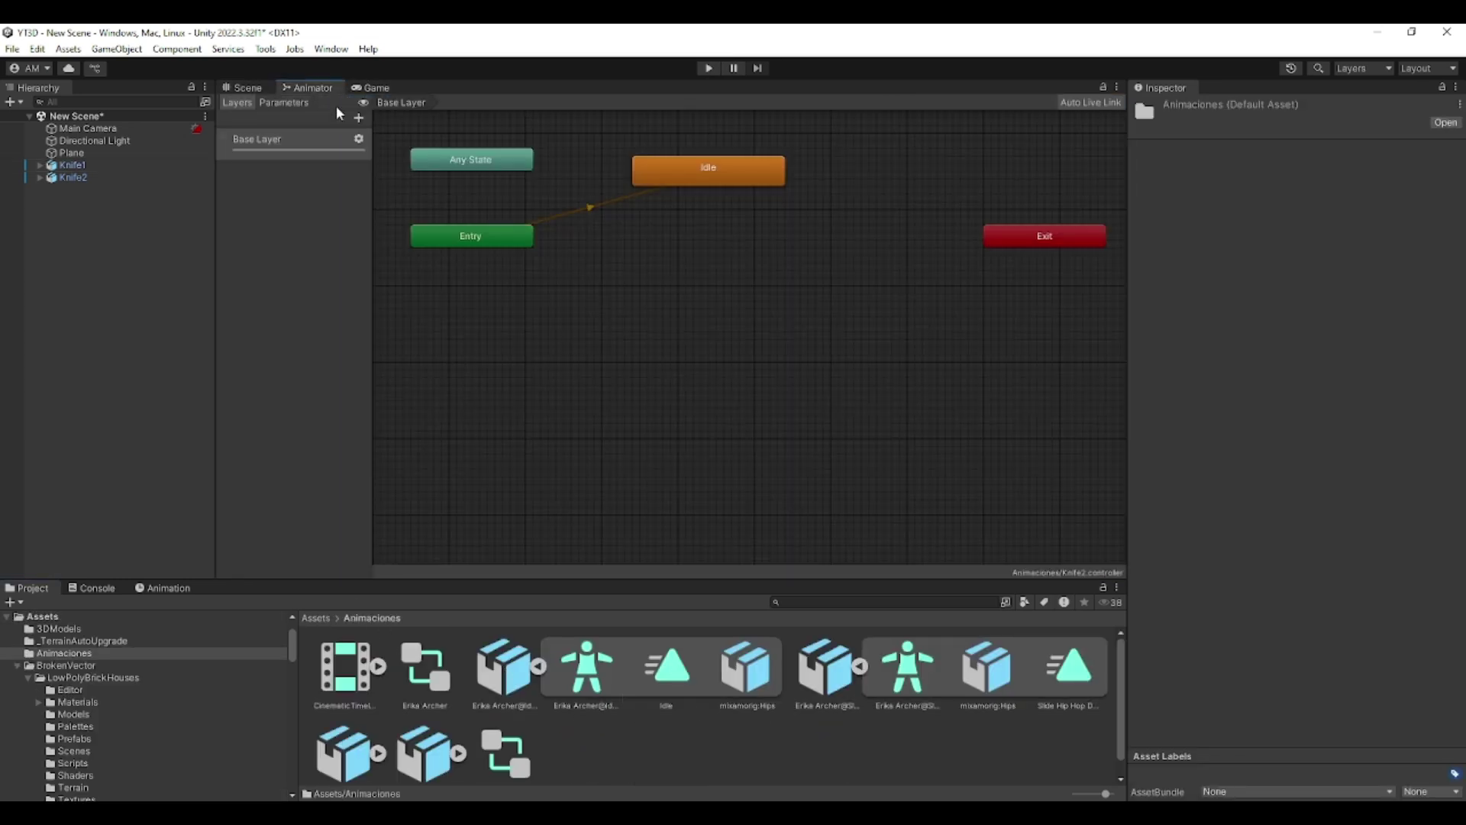
click(687, 170)
click(502, 678)
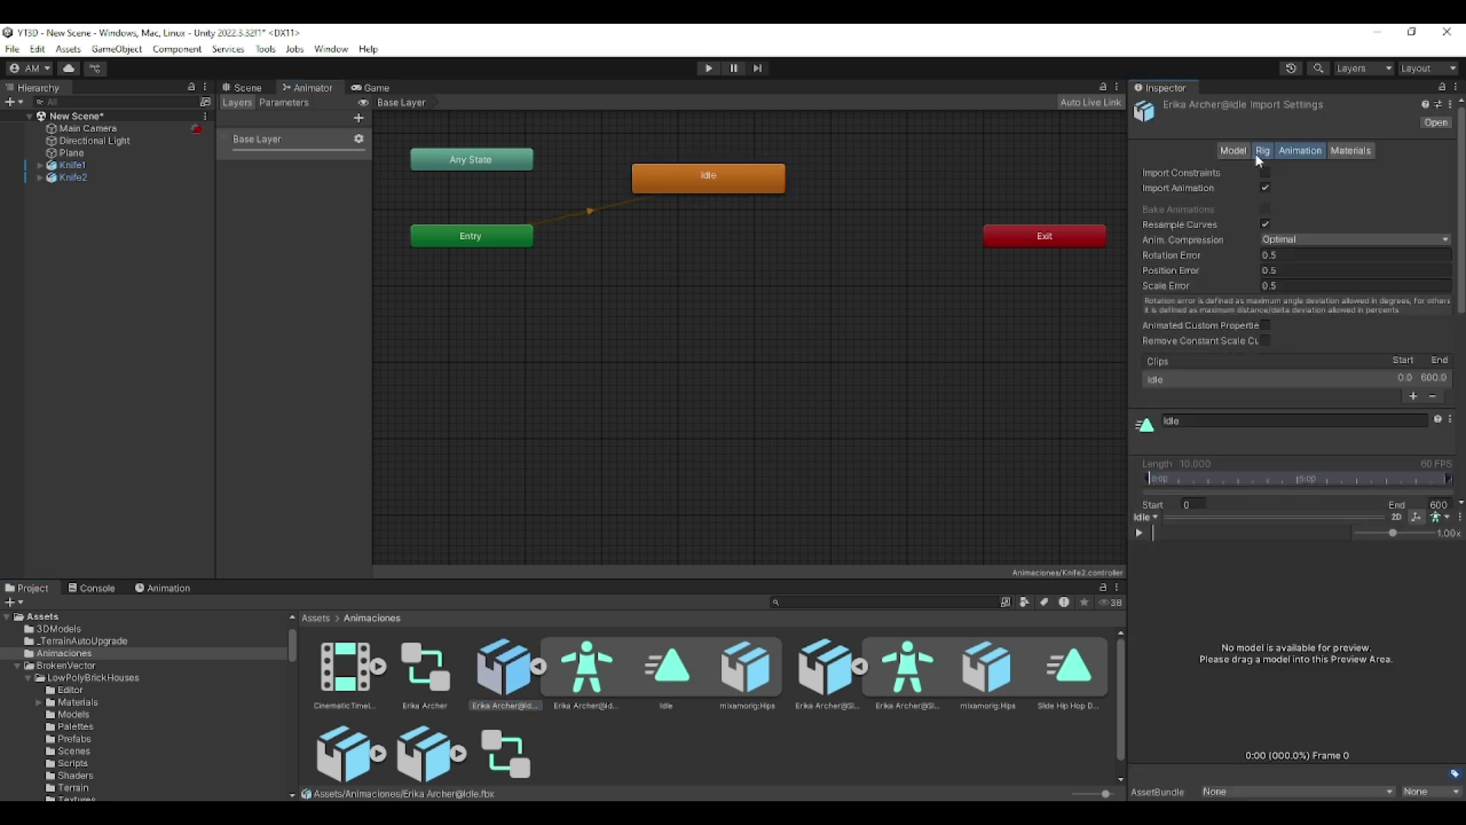
click(1262, 150)
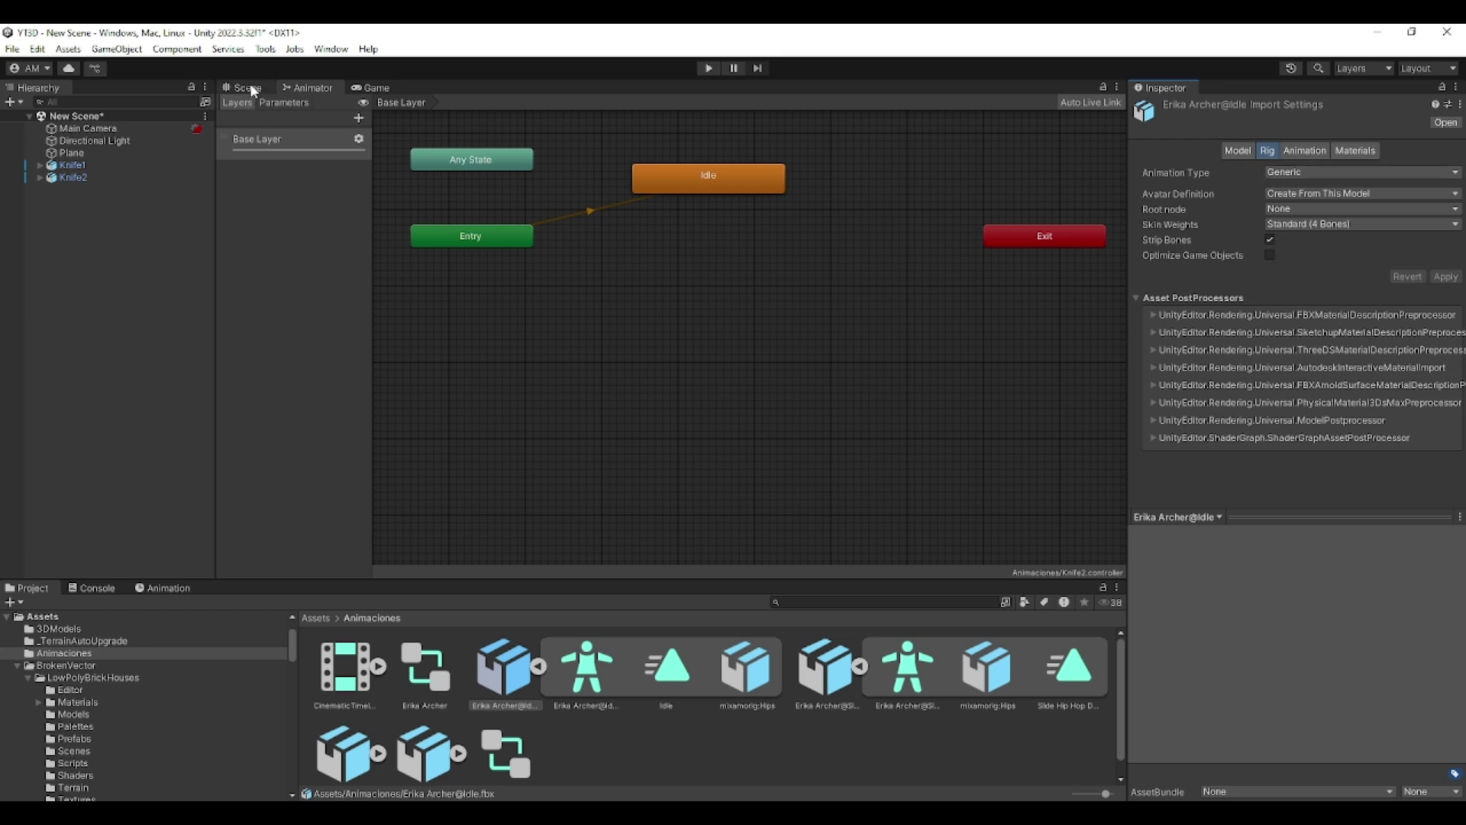
Step: View the Animator controller assigned to Knife2 and close the Animator view
click(80, 178)
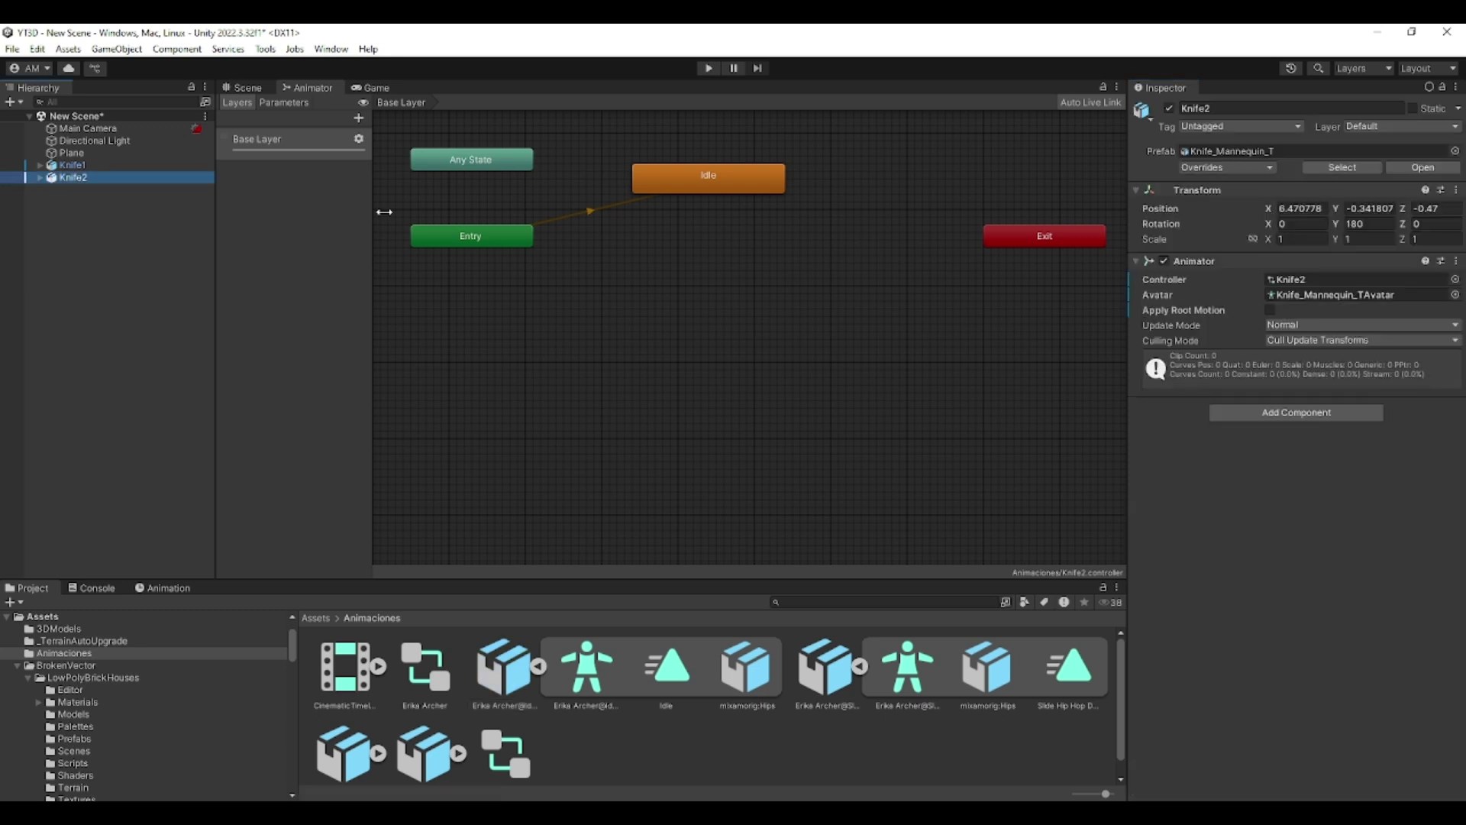
click(1312, 280)
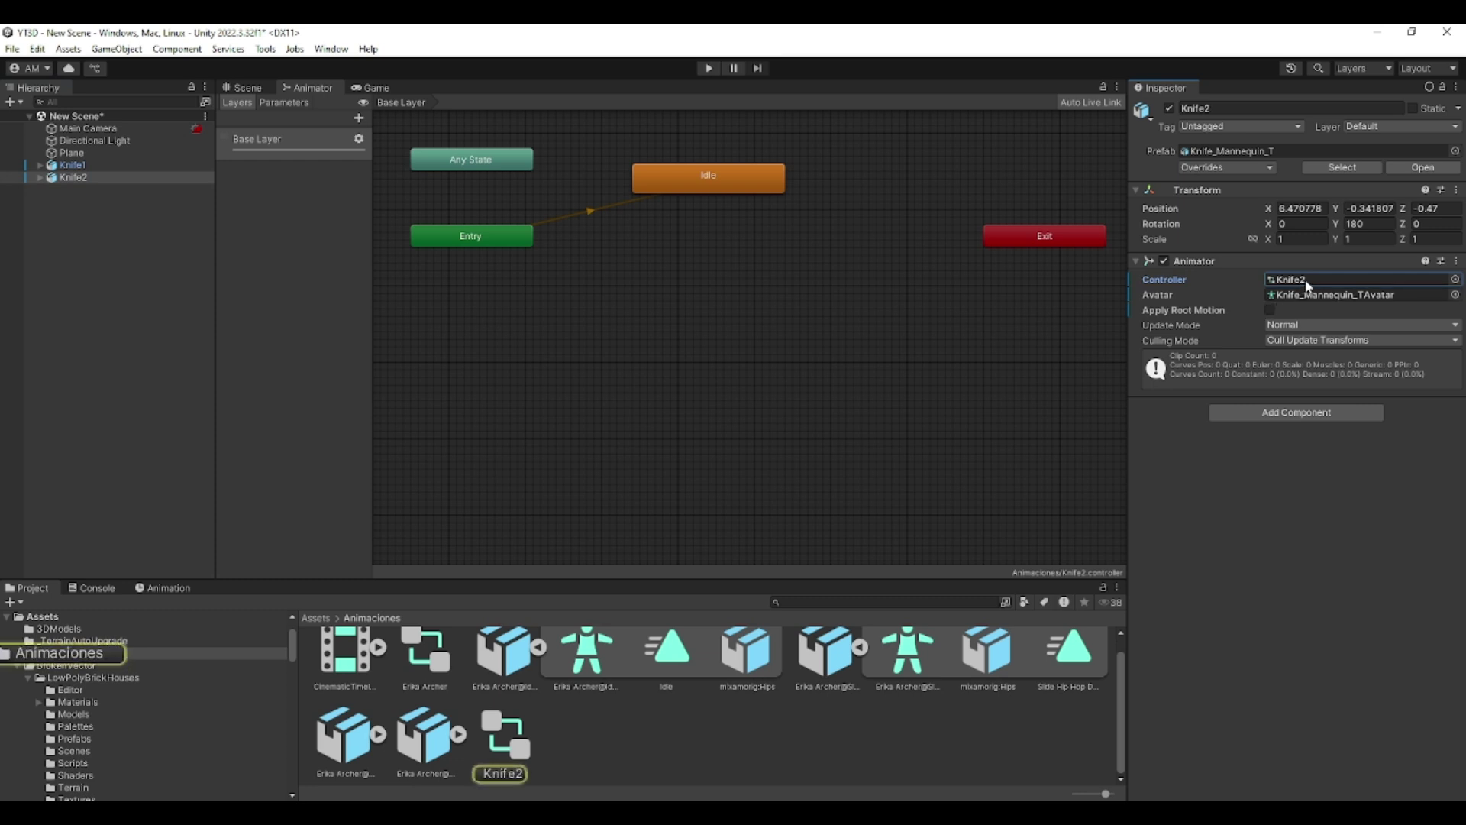
double_click(1306, 283)
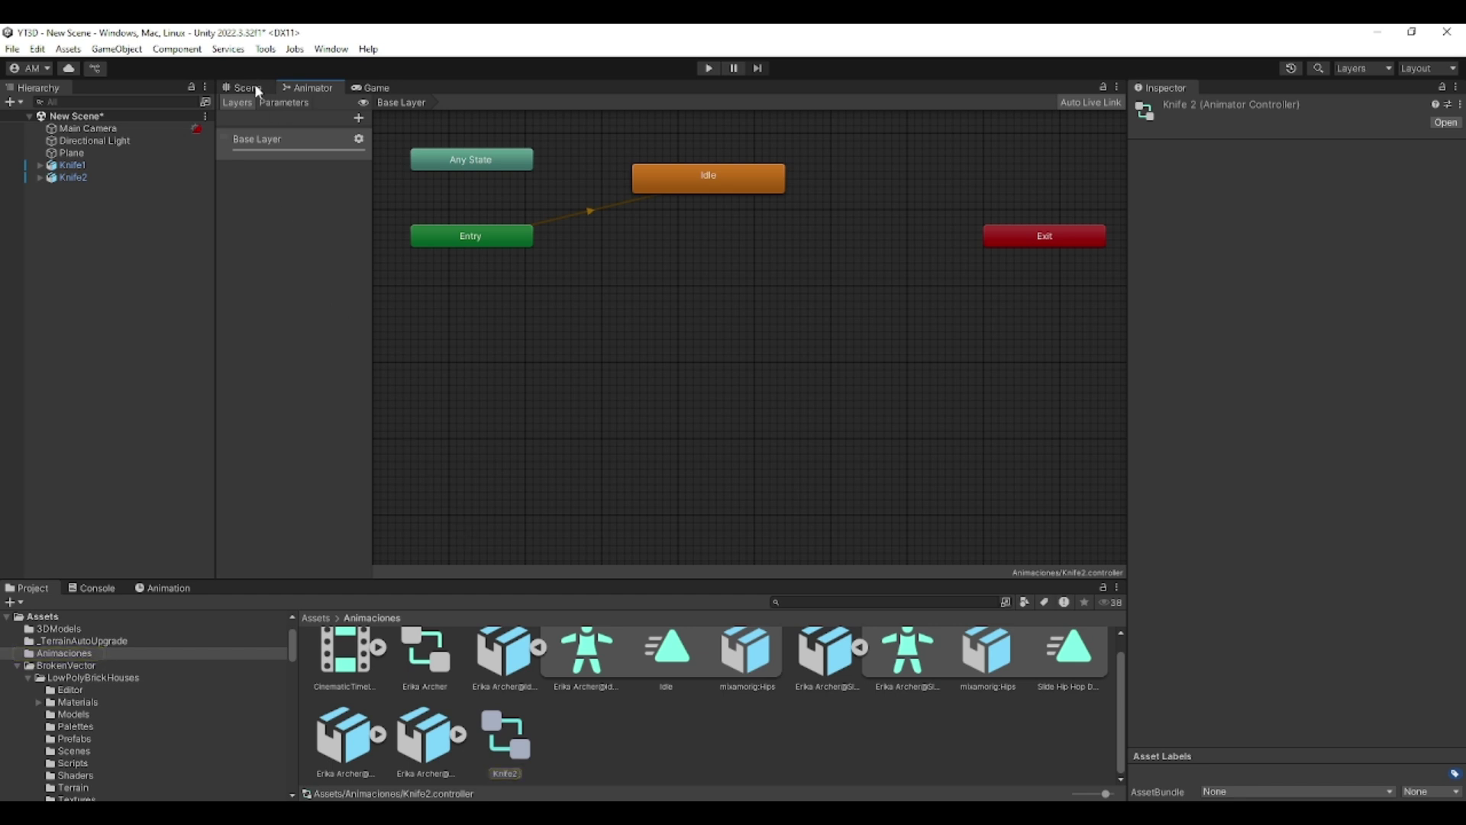
right_click(319, 92)
click(330, 131)
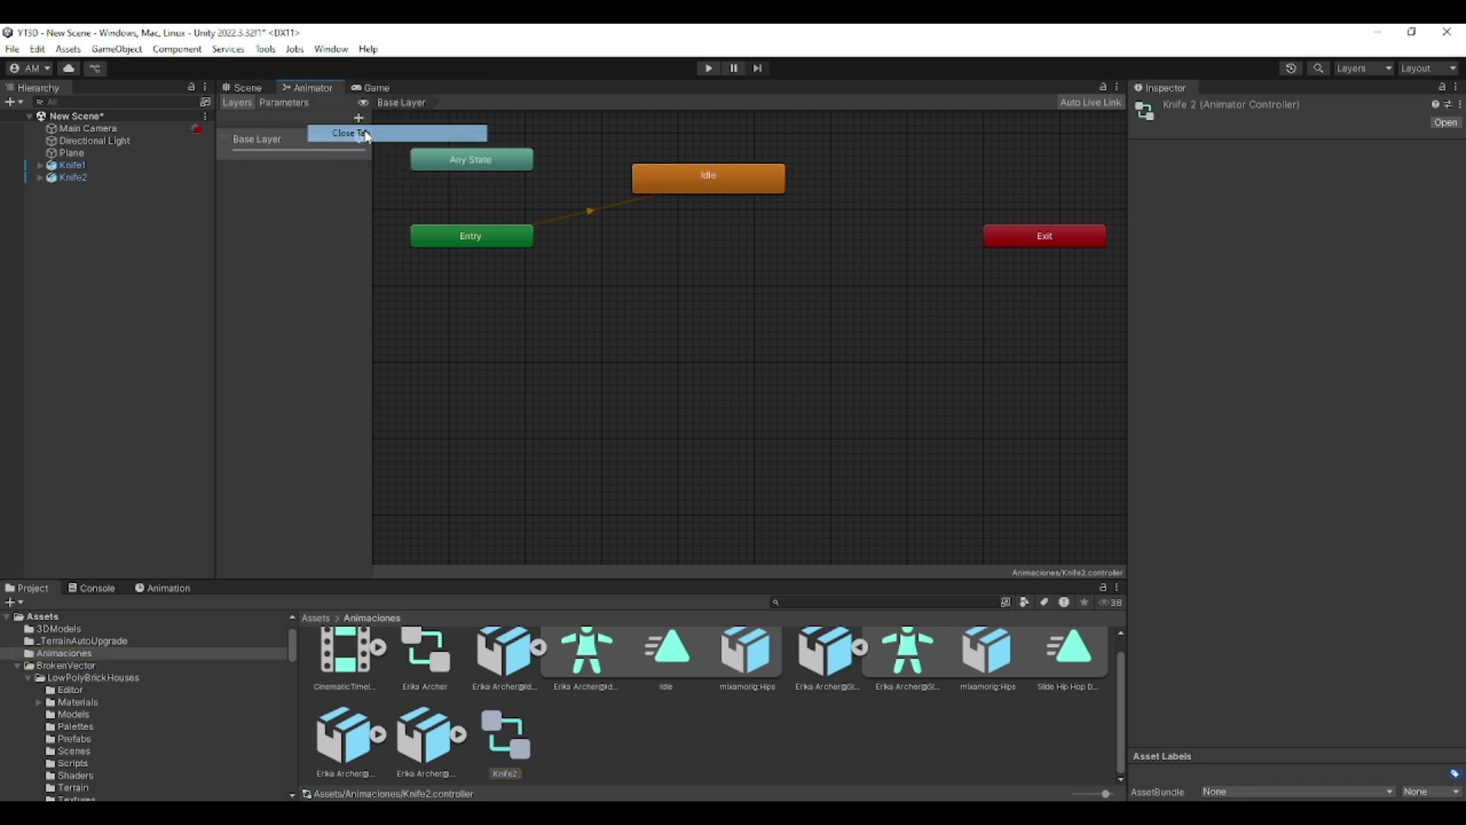
Step: Open Knife1's Animator controller, examine the Rig import settings behind its Knife_St_Idle_00 motion, and close the Animator view
click(95, 165)
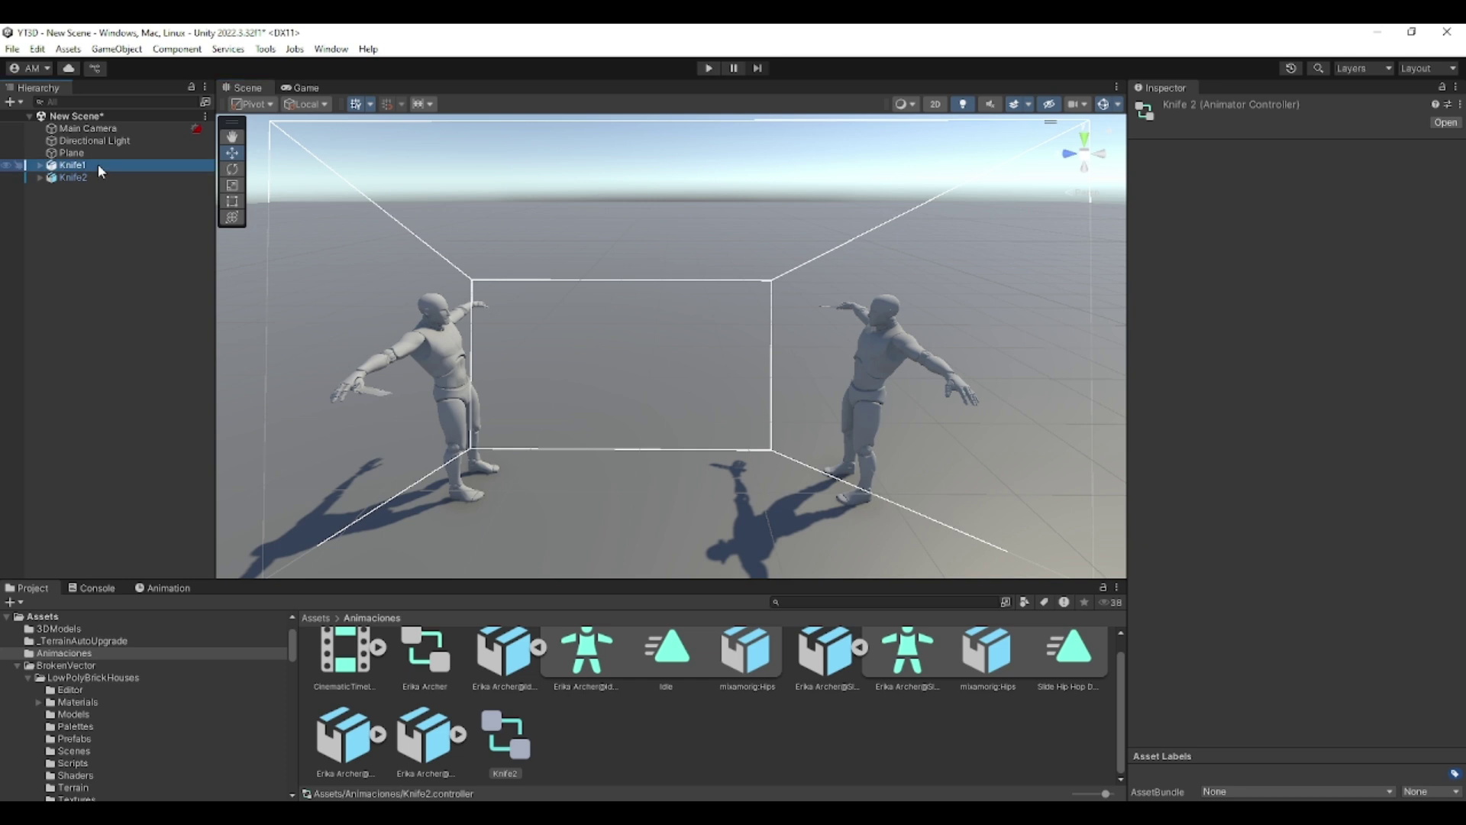
double_click(1304, 280)
drag(636, 133, 717, 133)
click(1299, 149)
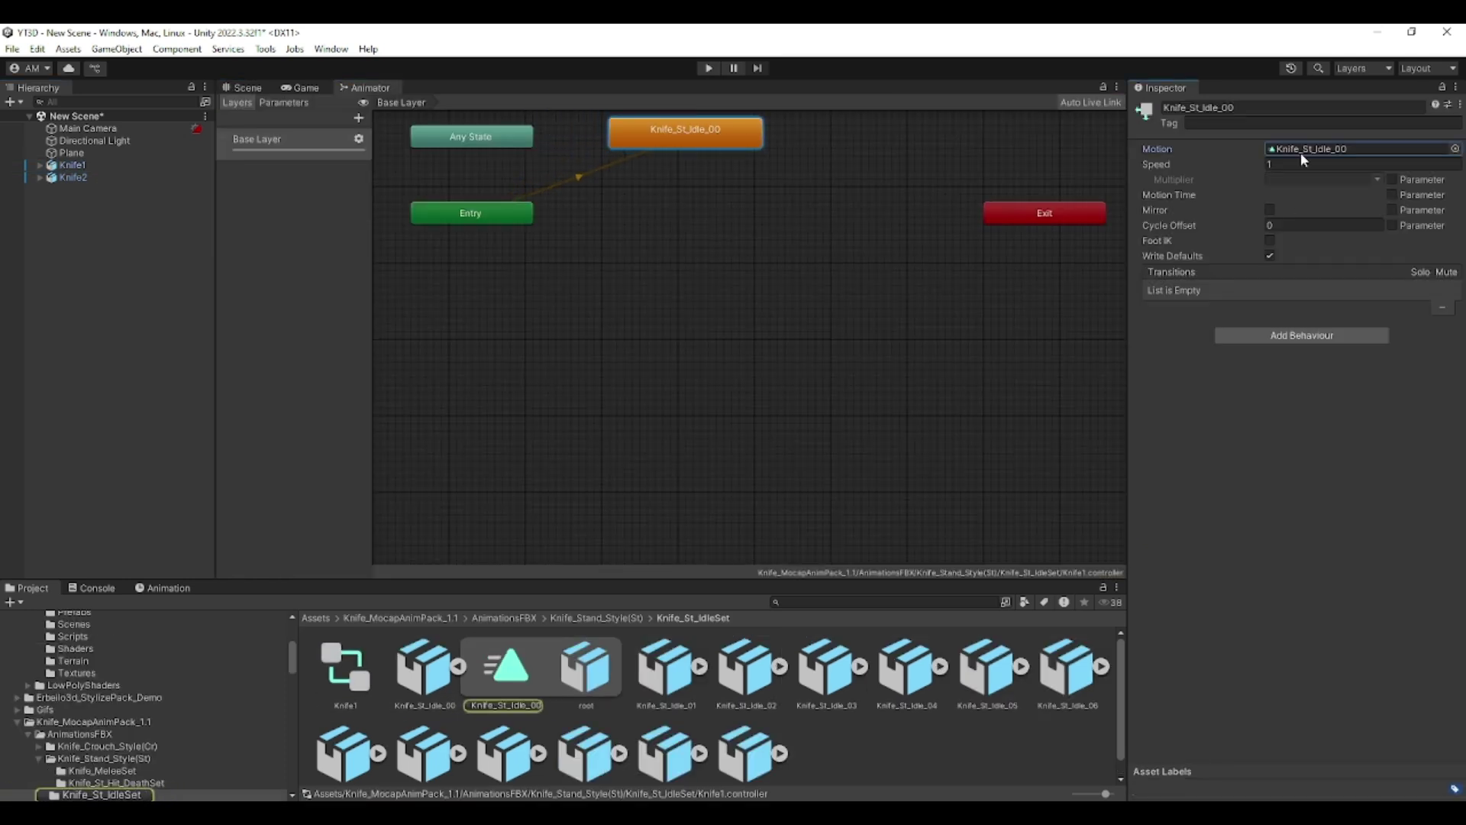
click(425, 672)
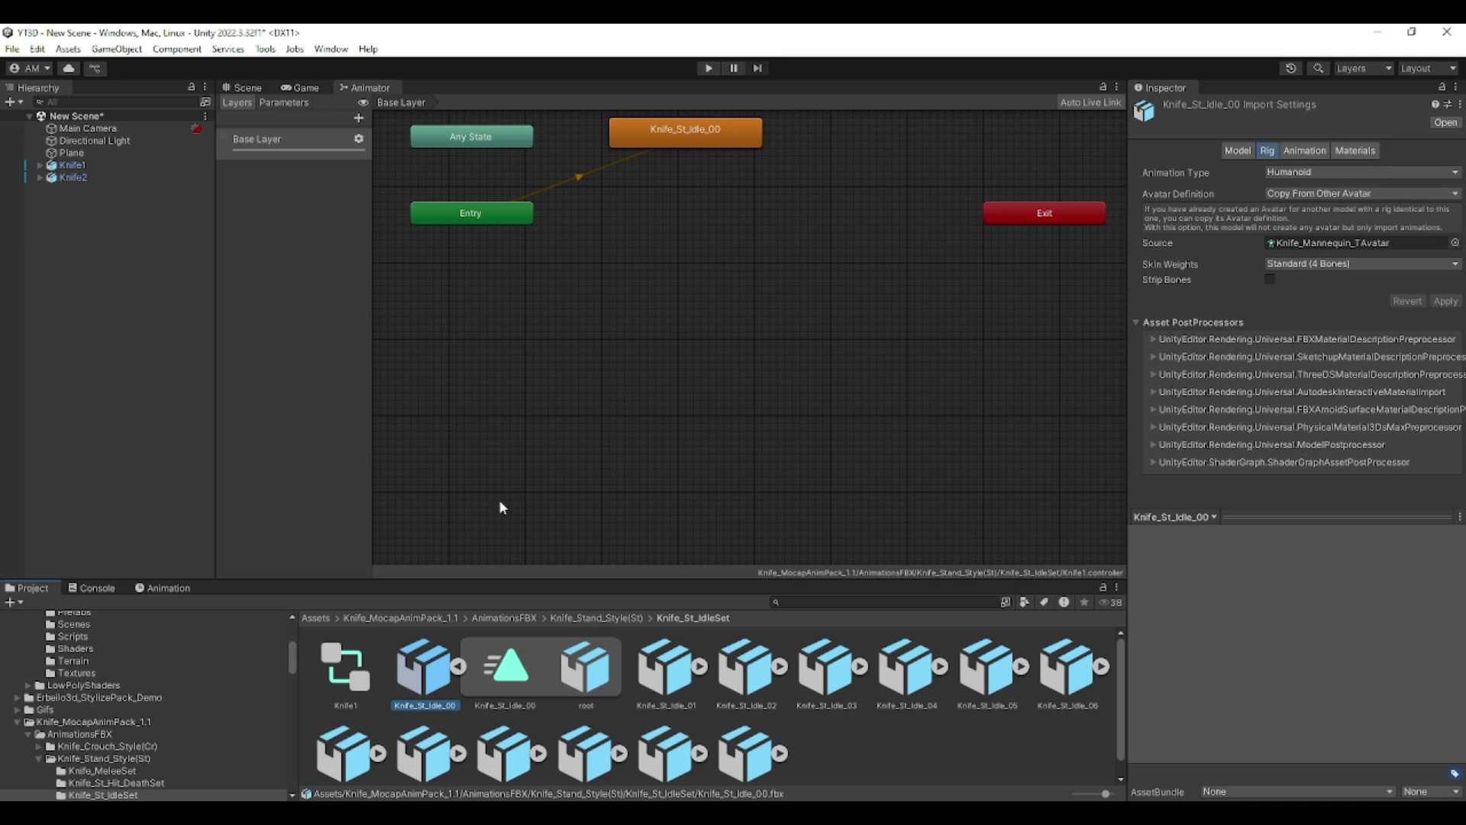
right_click(360, 89)
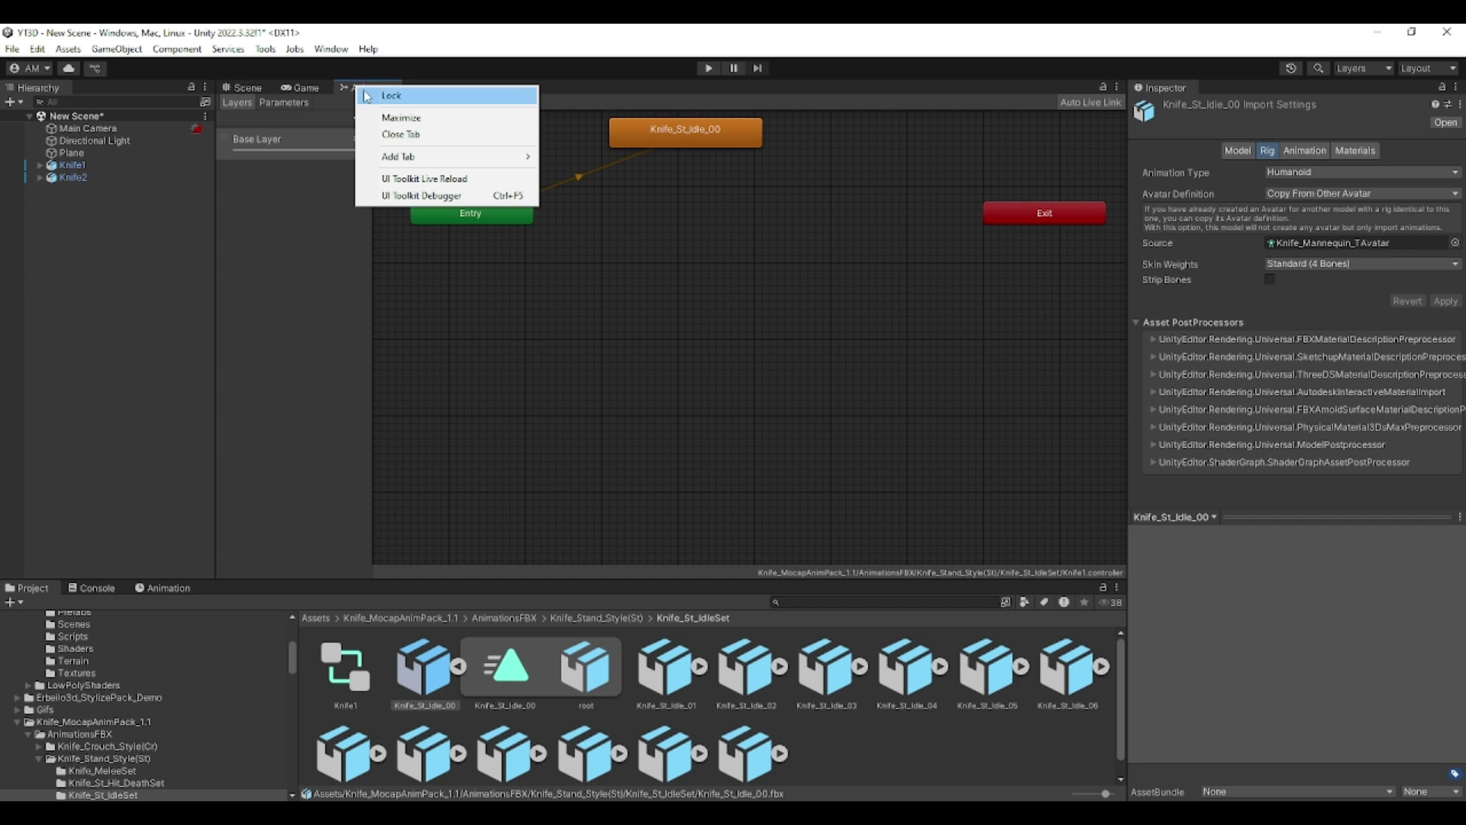
click(410, 135)
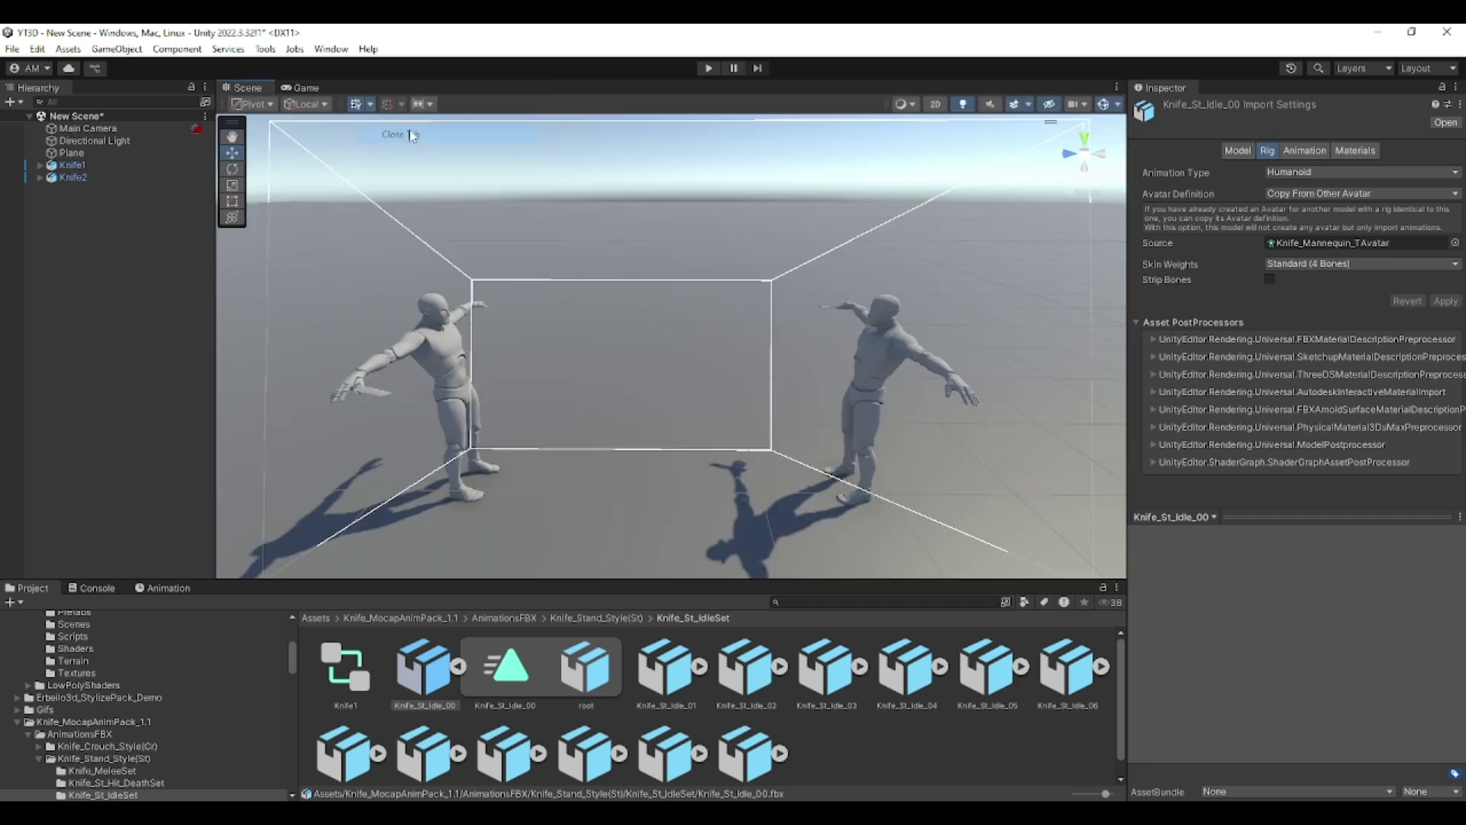
Step: Open Knife2's Animator controller and locate the source clip of its Idle state in the project
click(110, 178)
double_click(1355, 279)
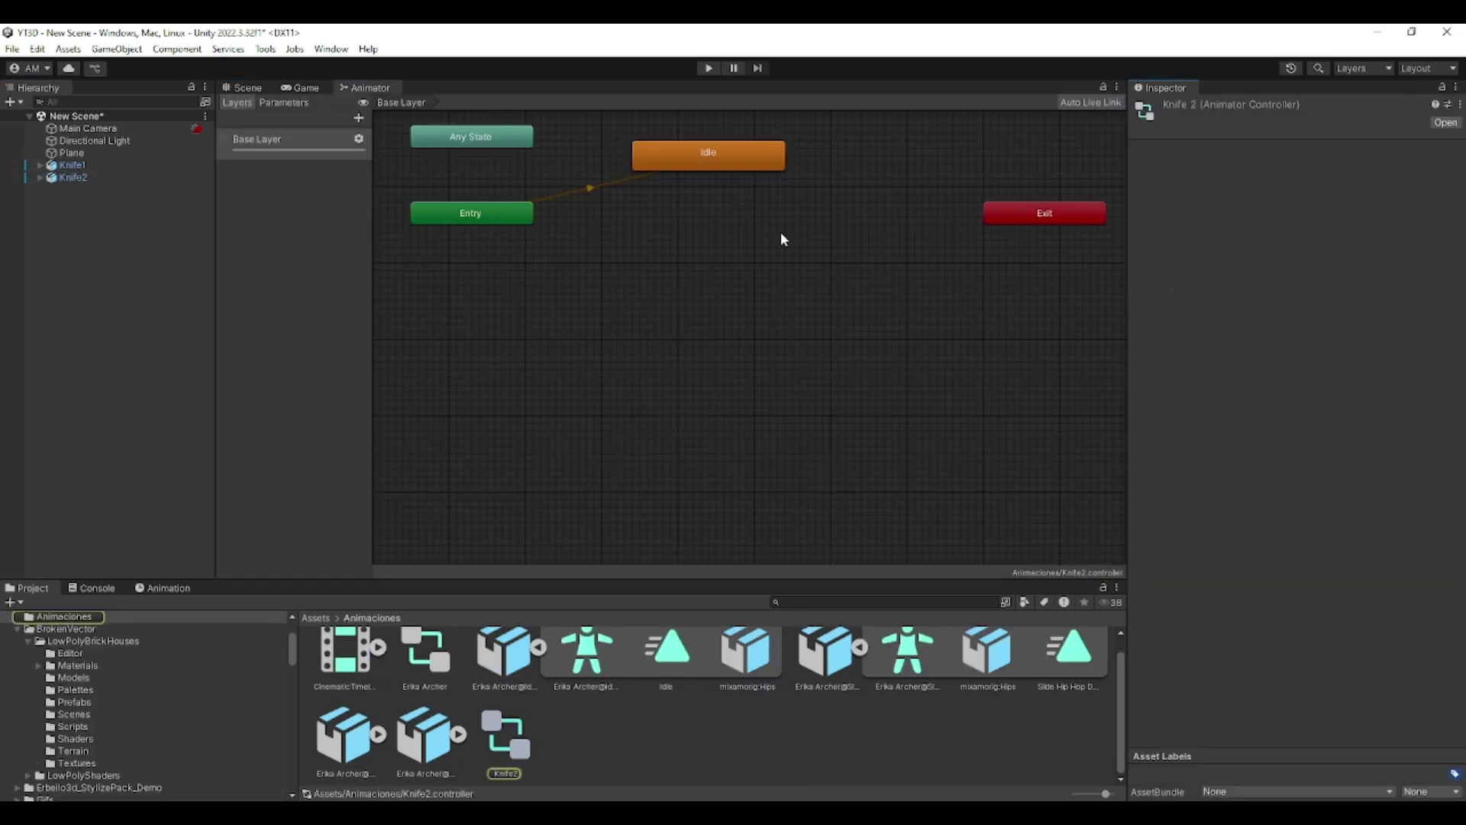
click(733, 156)
click(1298, 150)
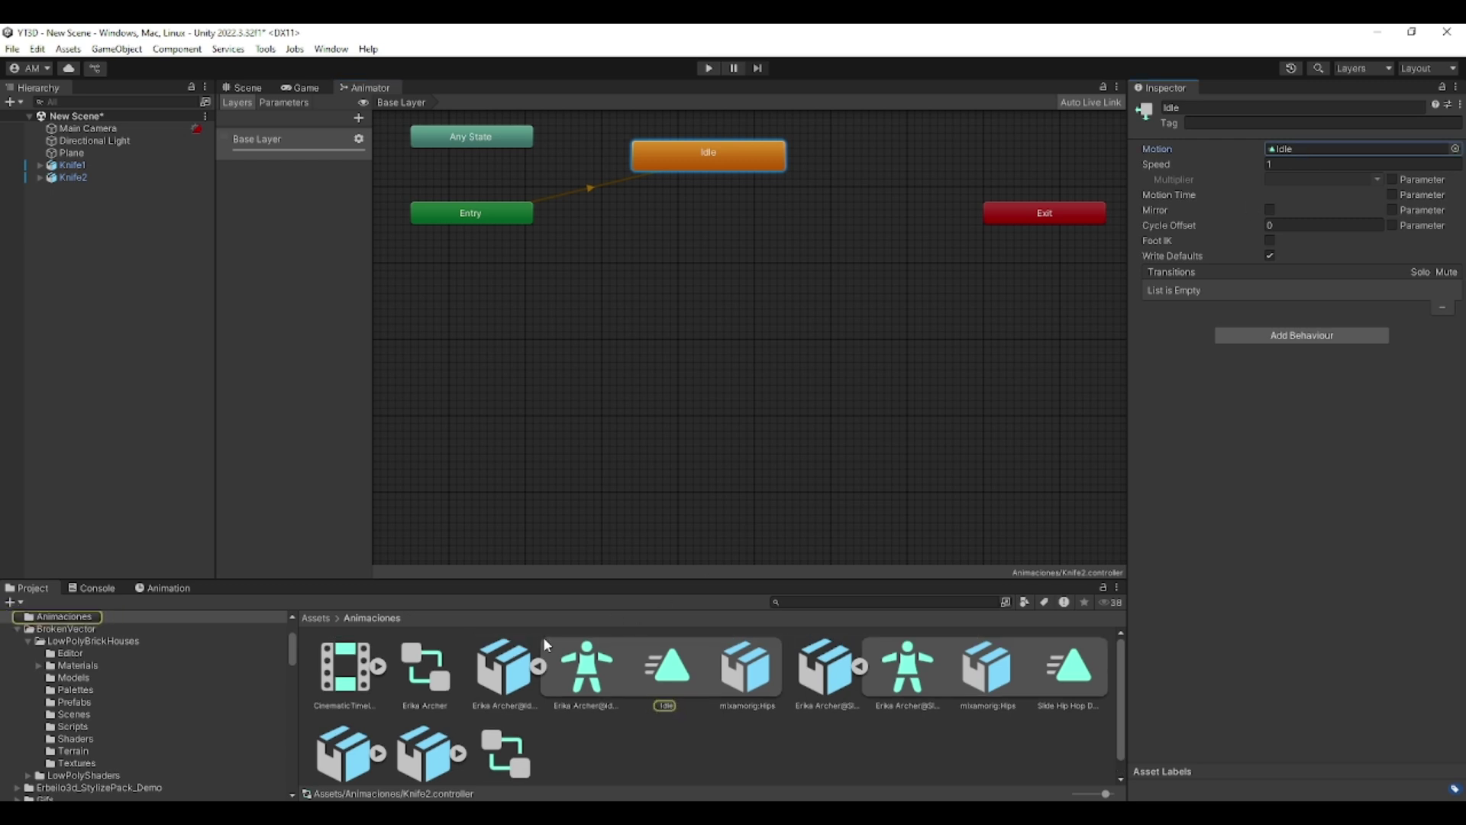
Step: Set the rig Animation Type of Erika Archer@Idle to Humanoid and apply the import change
double_click(1298, 150)
click(1291, 172)
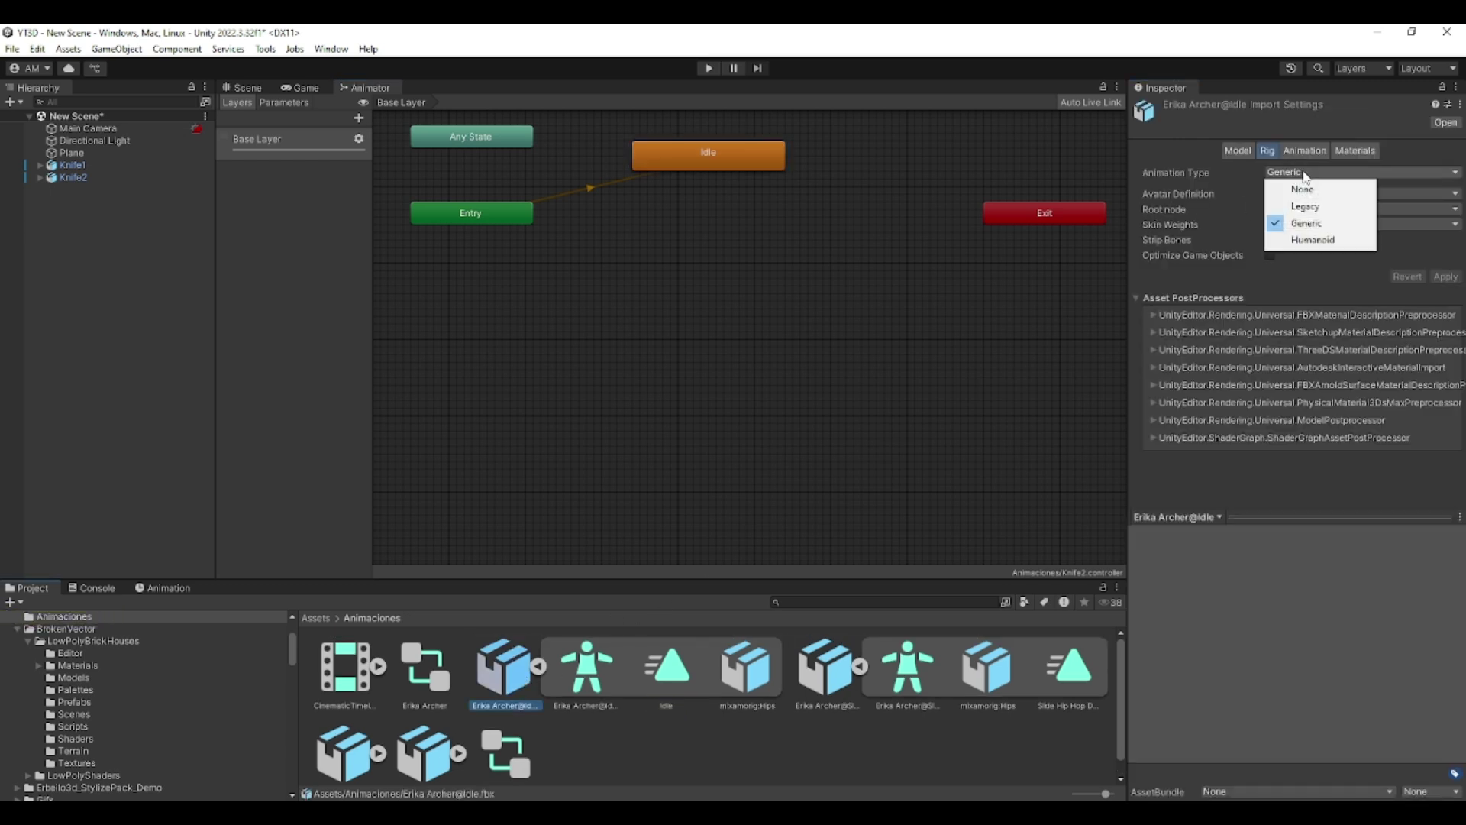
click(1307, 243)
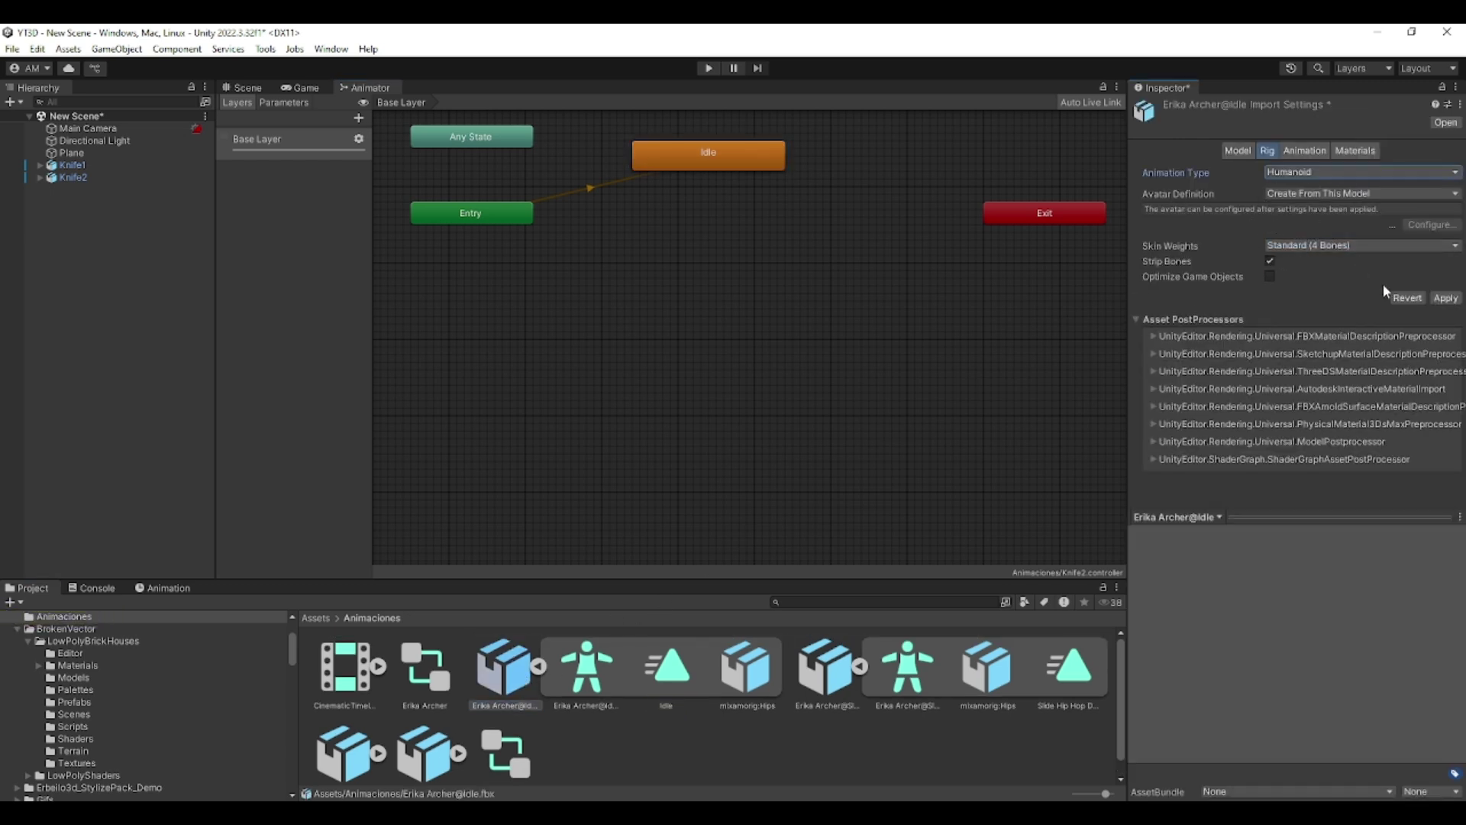
click(1445, 298)
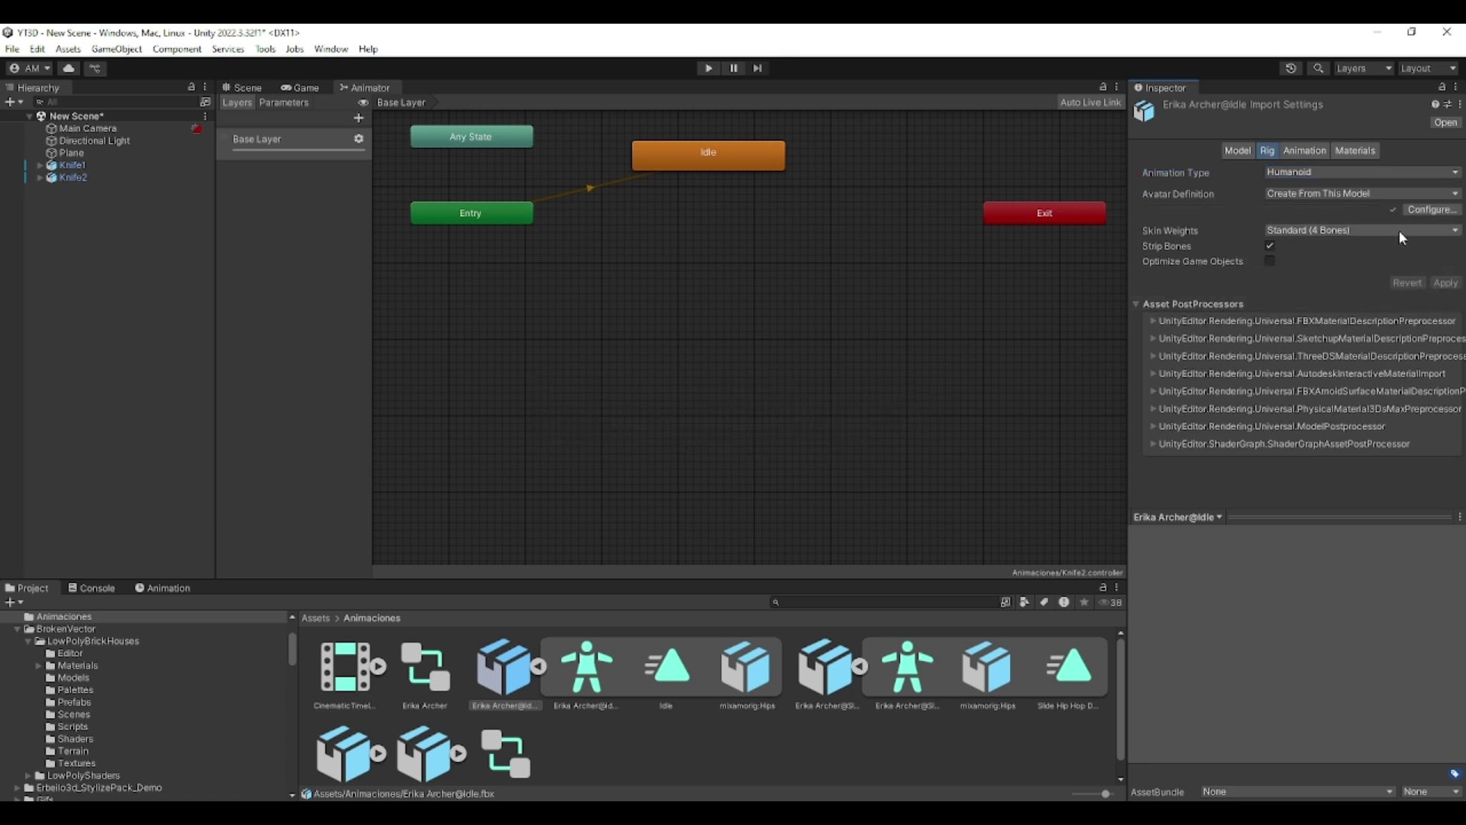
Step: In the Erika Archer@Idle animation import settings, enable Import Constraints and turn on Loop Time for the Idle clip
click(1305, 152)
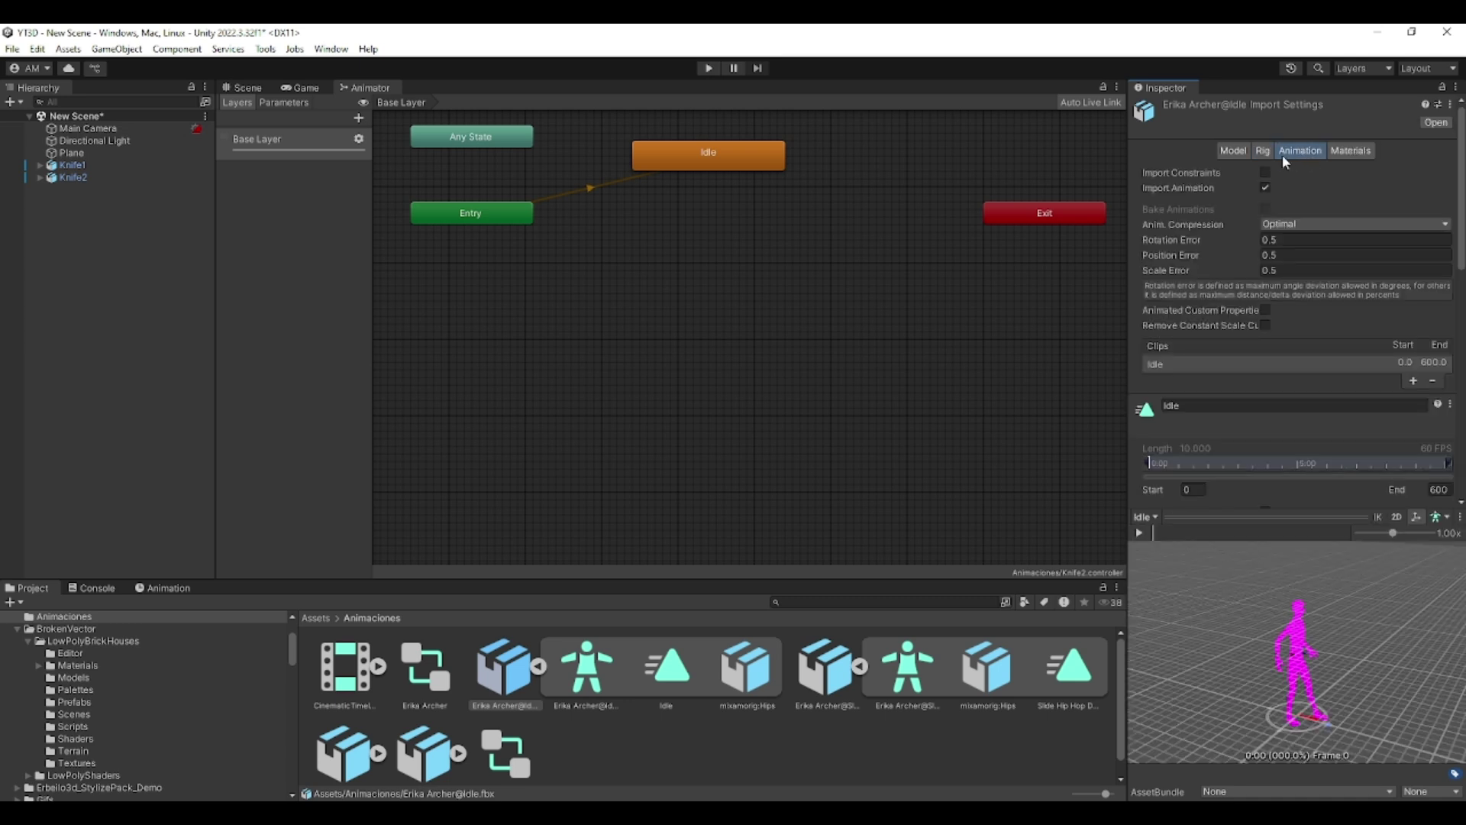
click(1265, 173)
scroll(1281, 315, down, 6)
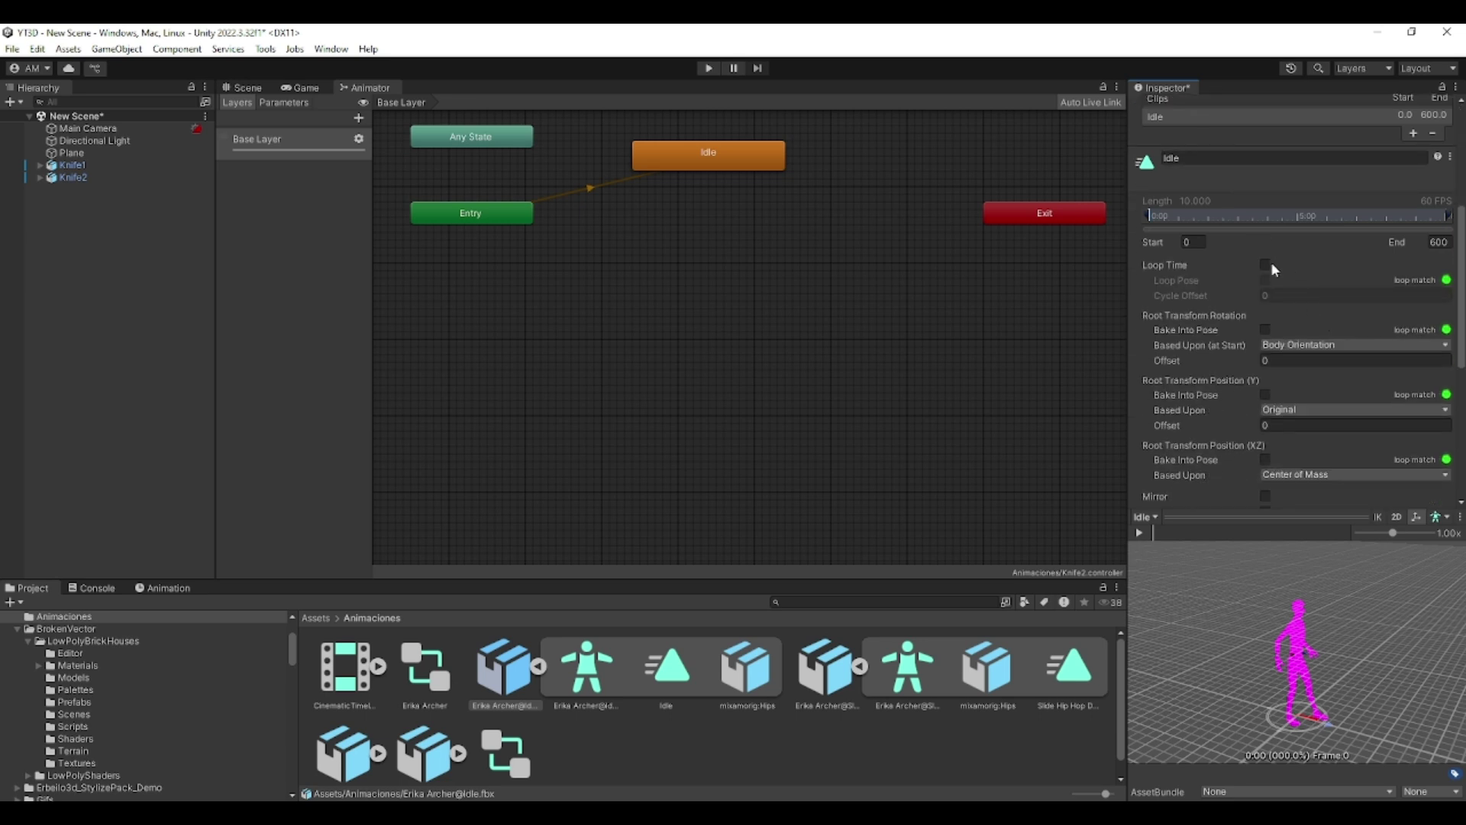
click(1265, 265)
scroll(1230, 331, down, 3)
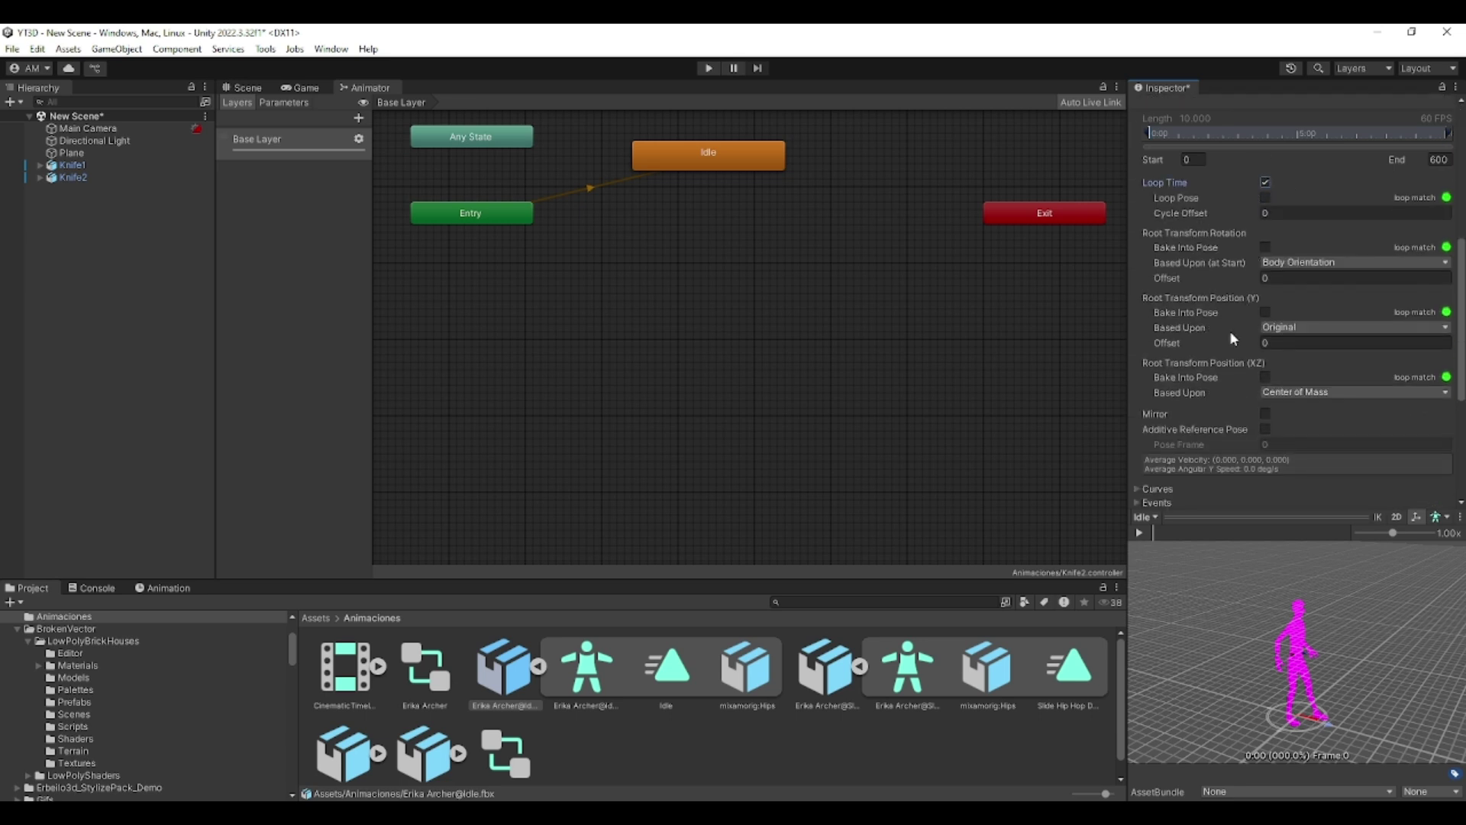
Step: Enable Bake Into Pose for the Idle clip's Root Transform Rotation, Position (Y) and Position (XZ)
click(1265, 249)
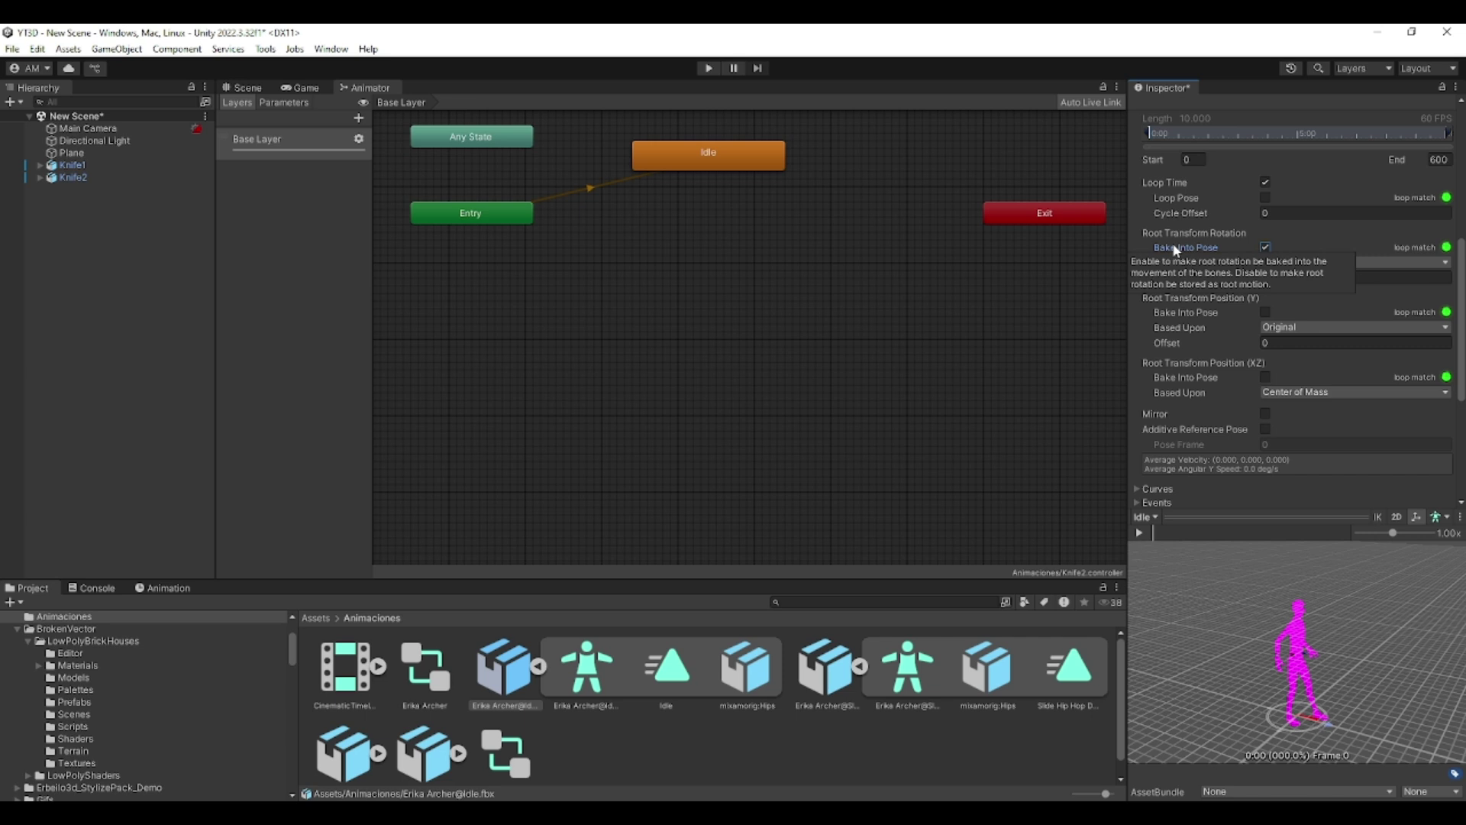
click(1265, 312)
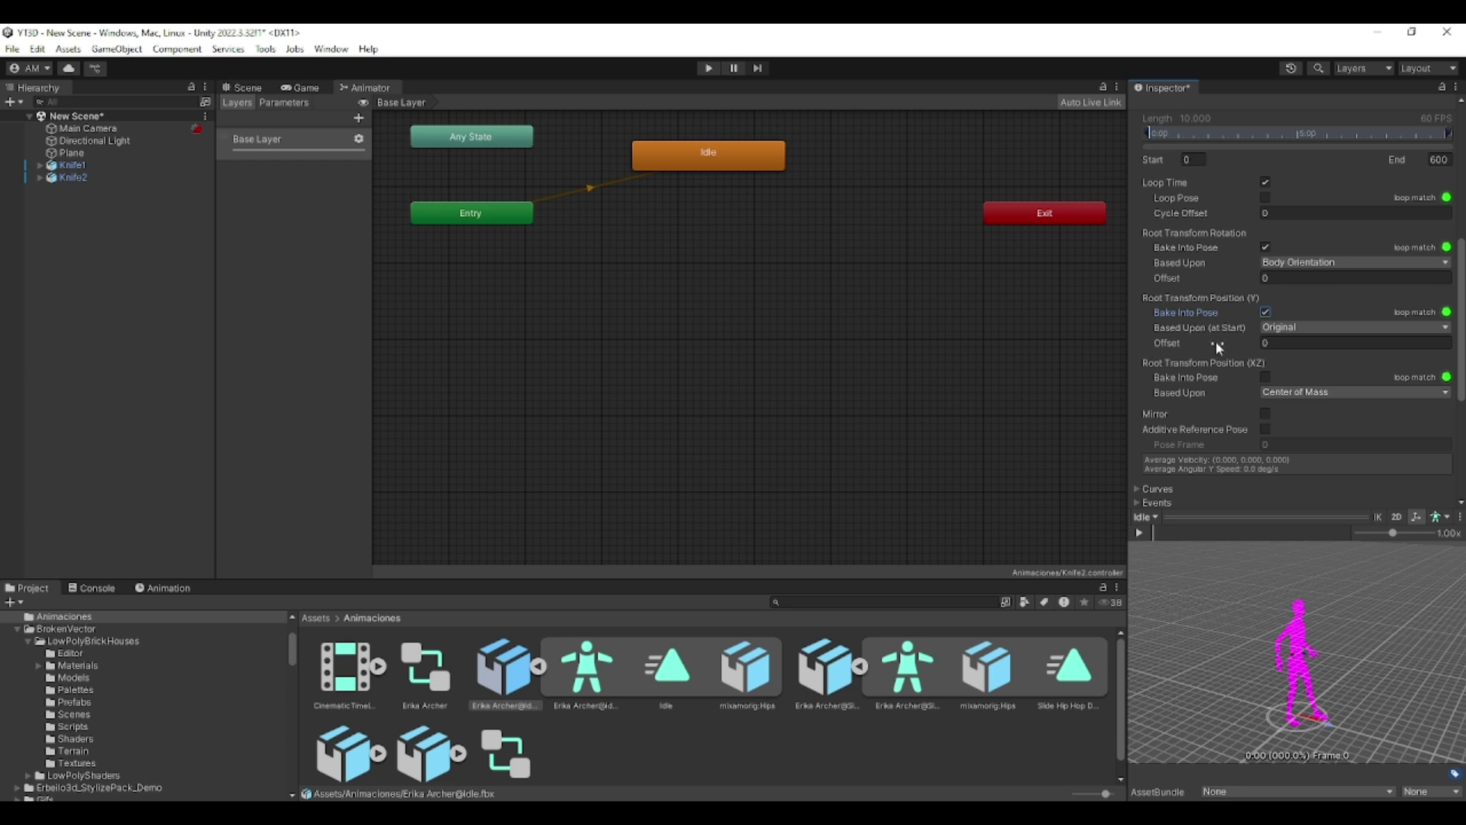
click(1266, 376)
scroll(1204, 426, down, 5)
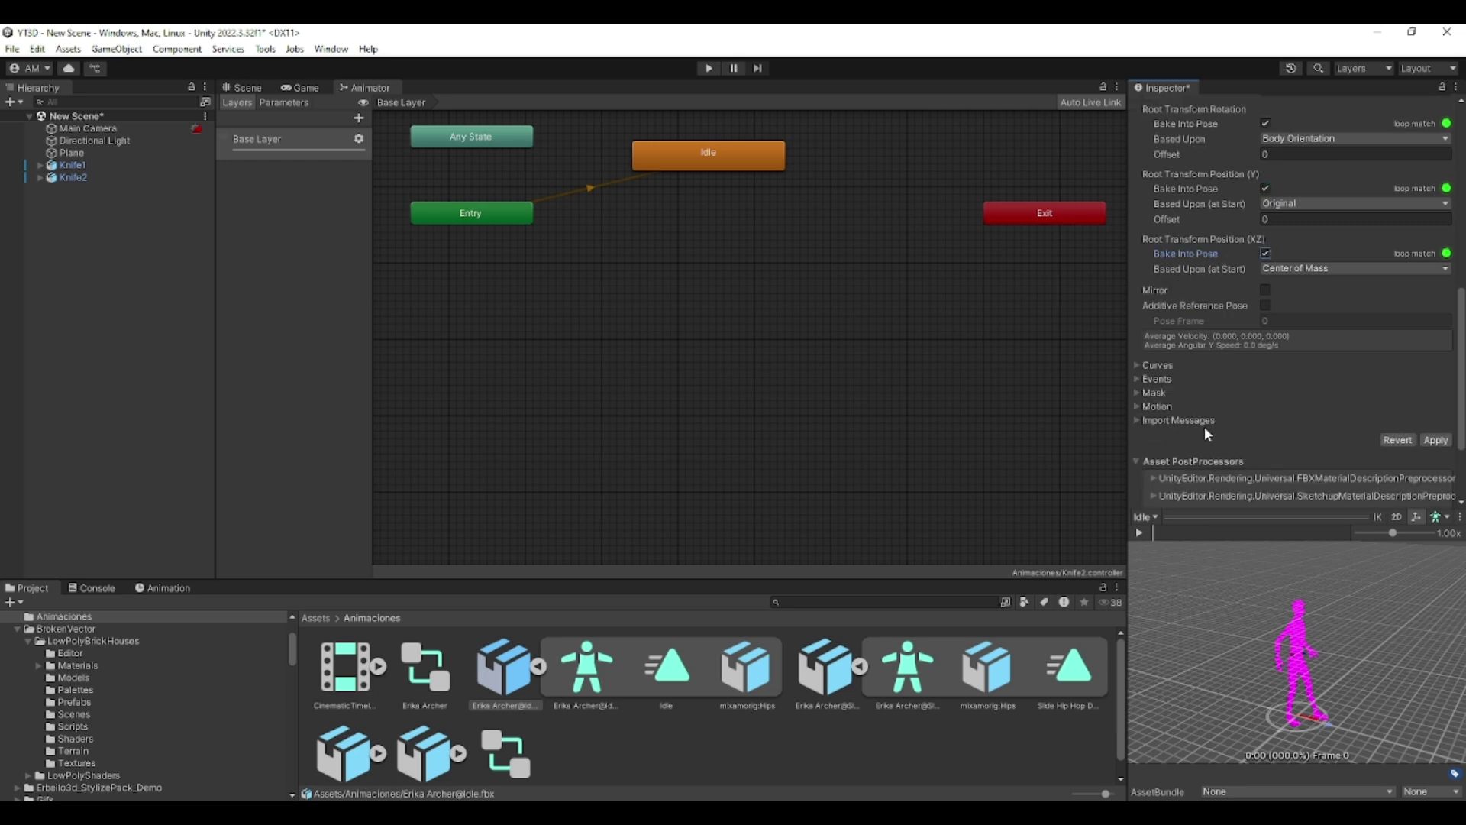
scroll(1262, 415, up, 3)
scroll(1257, 417, down, 3)
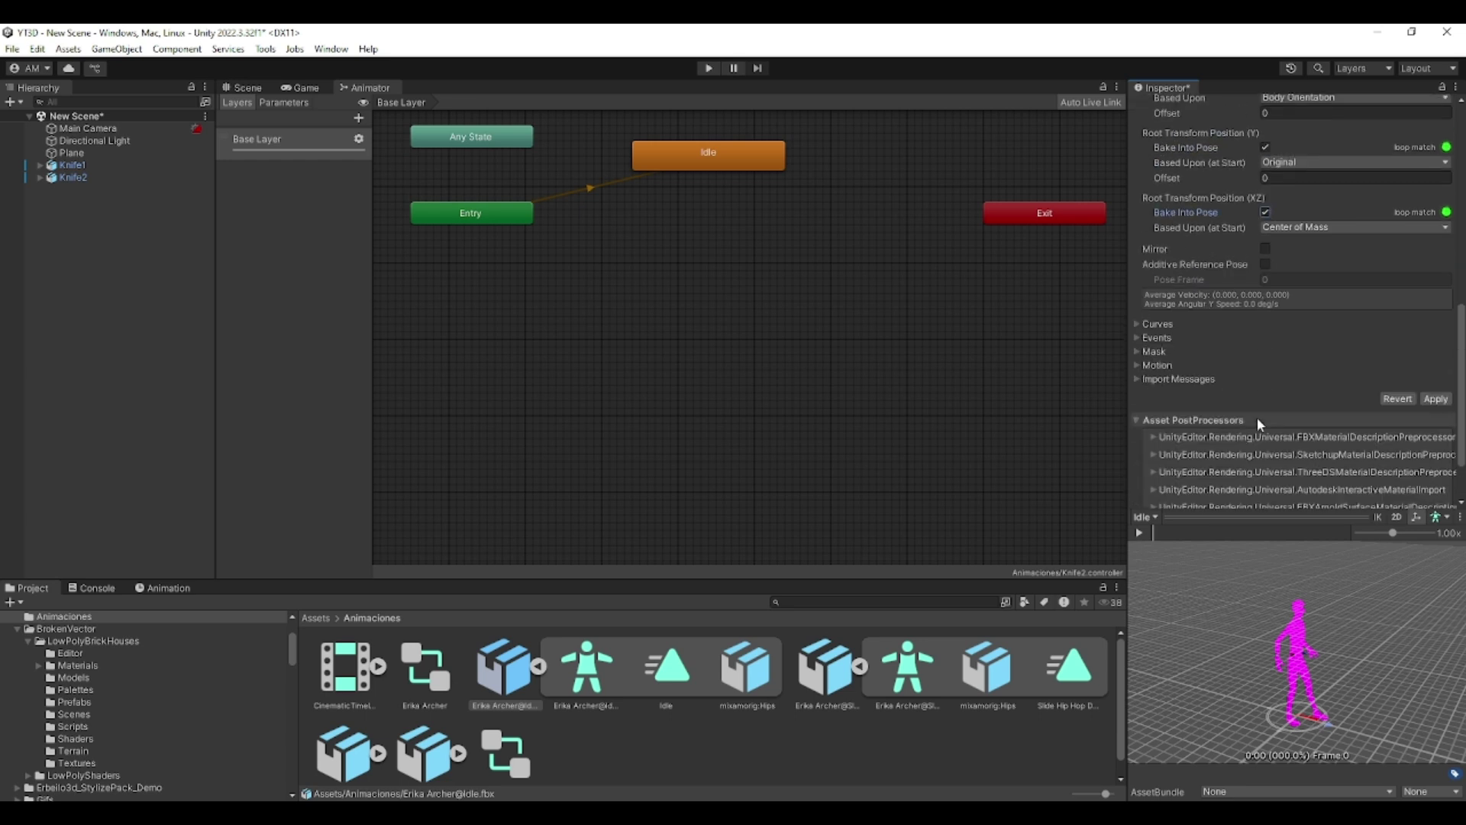
Step: Apply the modified animation import settings to Erika Archer@Idle
click(1436, 399)
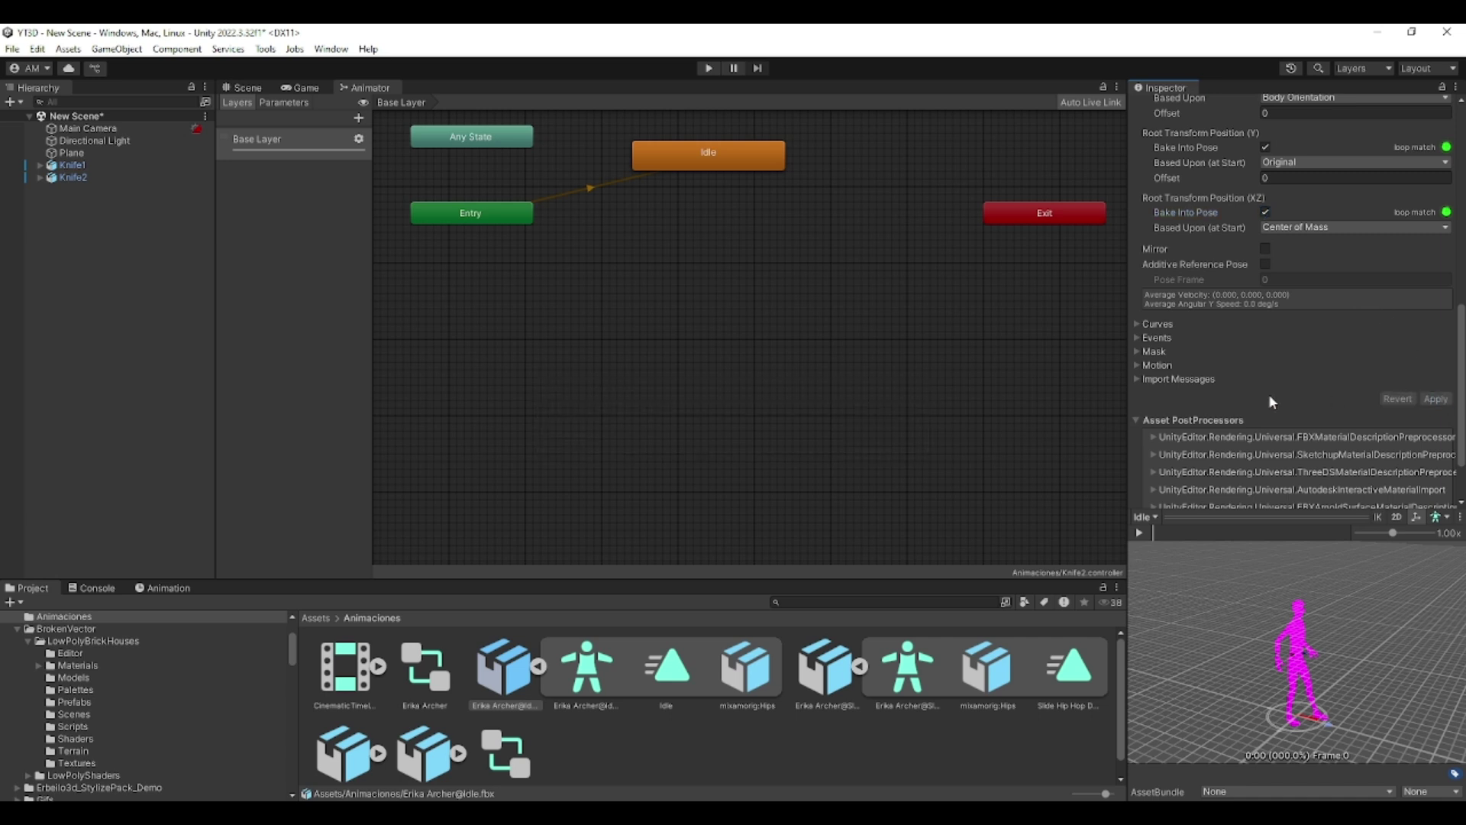
scroll(1262, 410, up, 5)
scroll(1262, 410, up, 2)
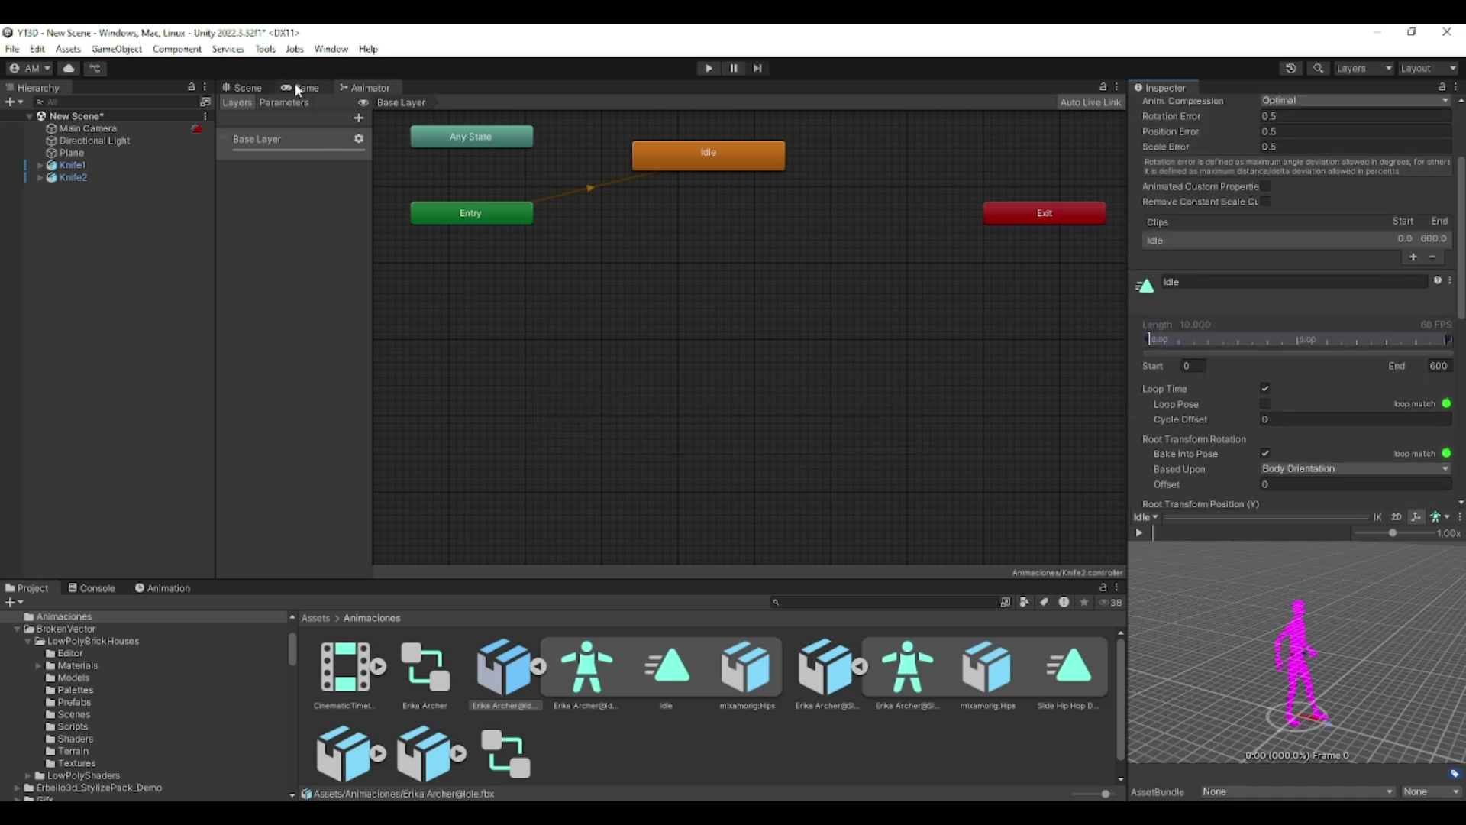
Step: Inspect the Idle state's settings in Knife2's Animator controller and the Animator component of Knife1
click(244, 87)
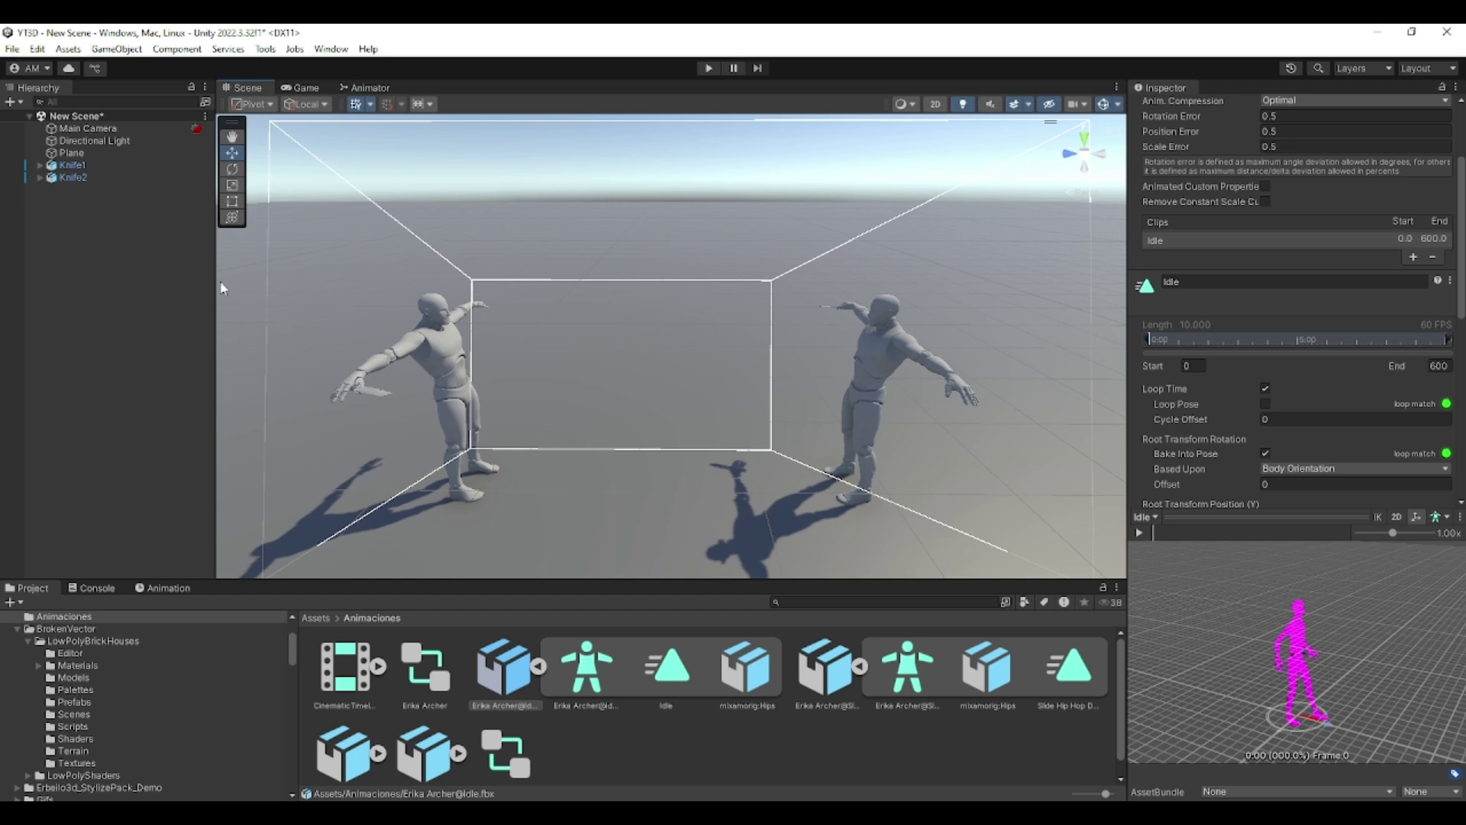
click(367, 87)
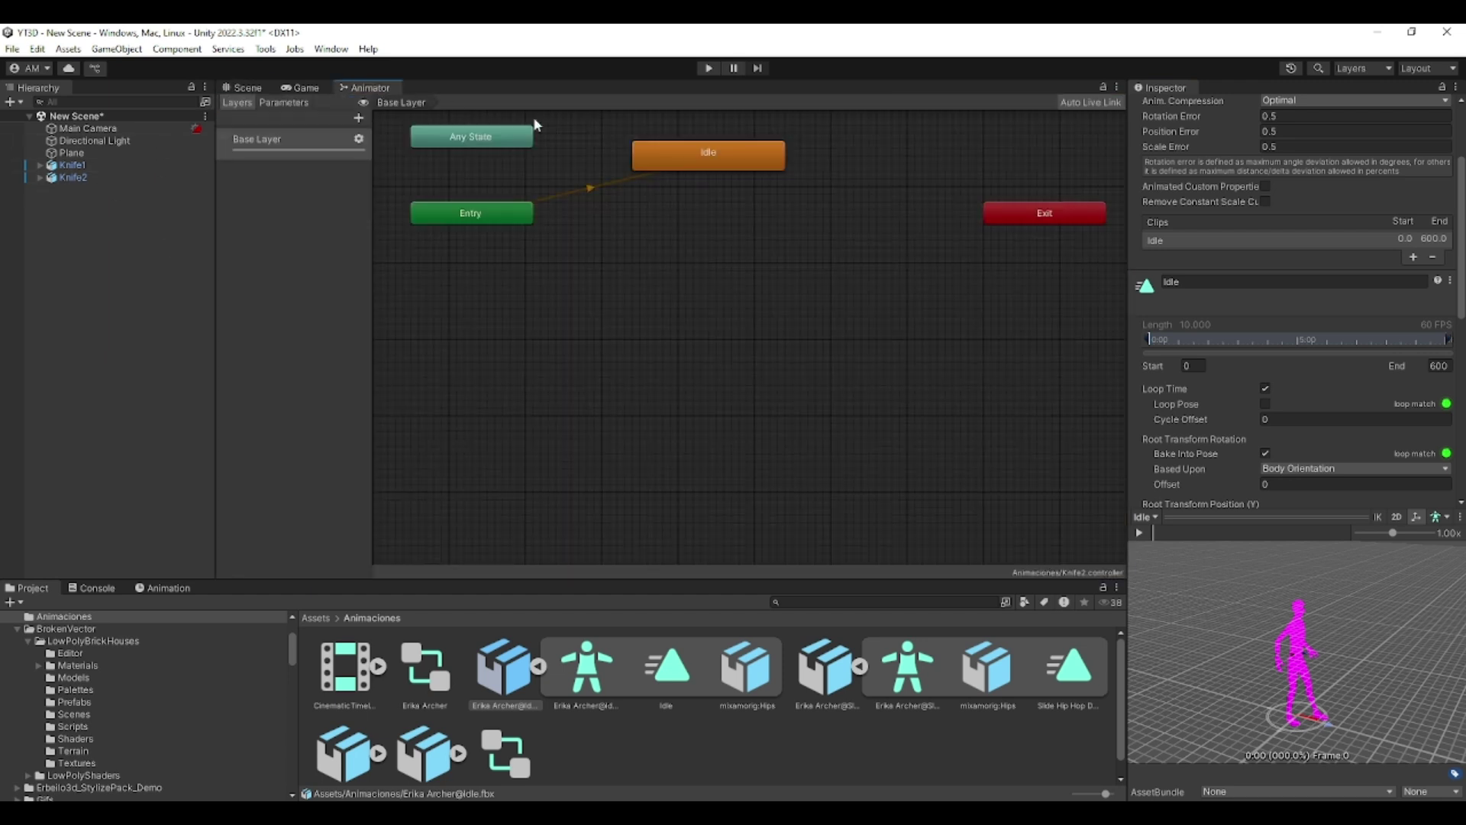
click(724, 160)
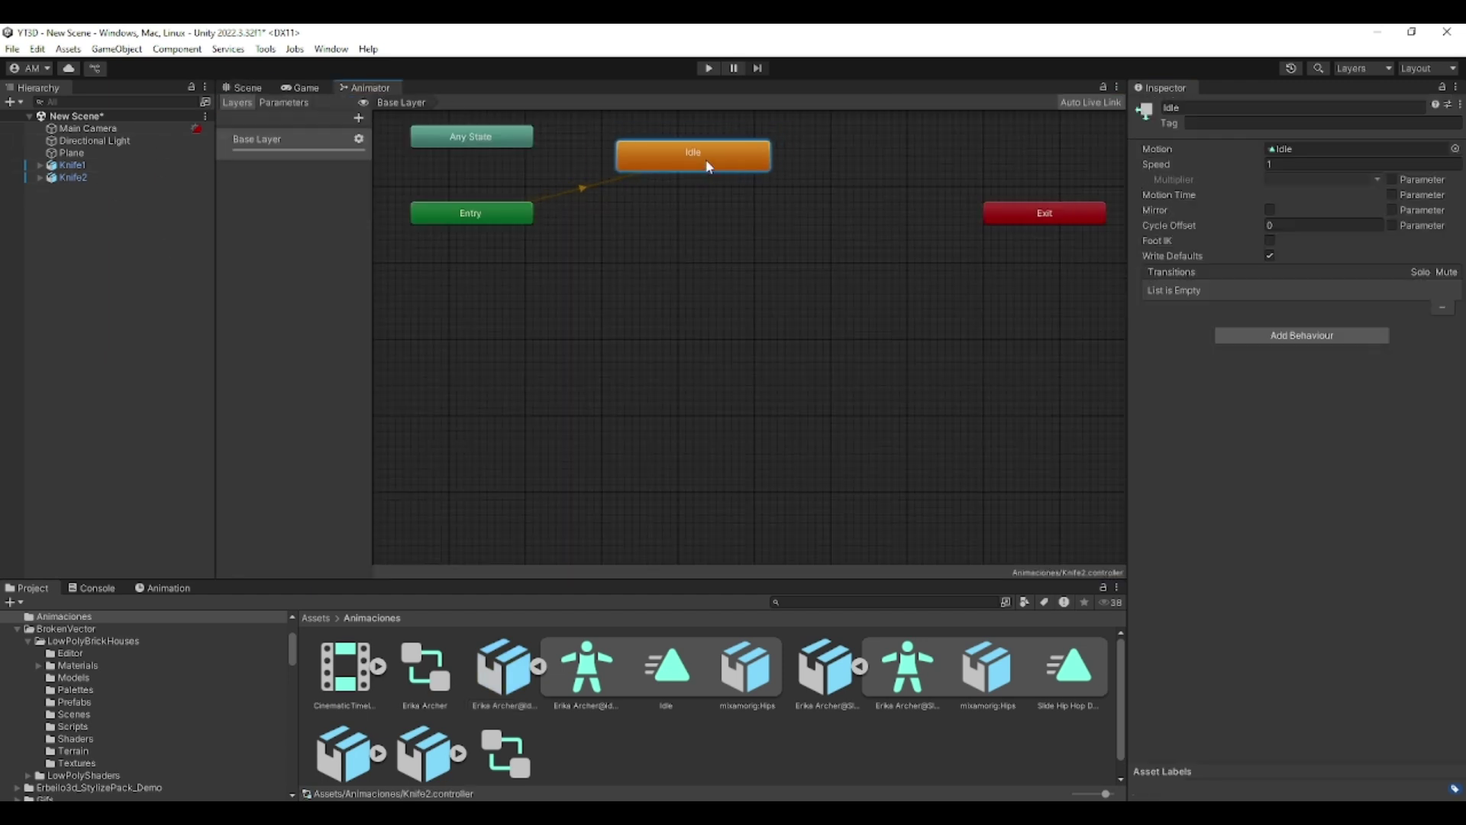
click(95, 167)
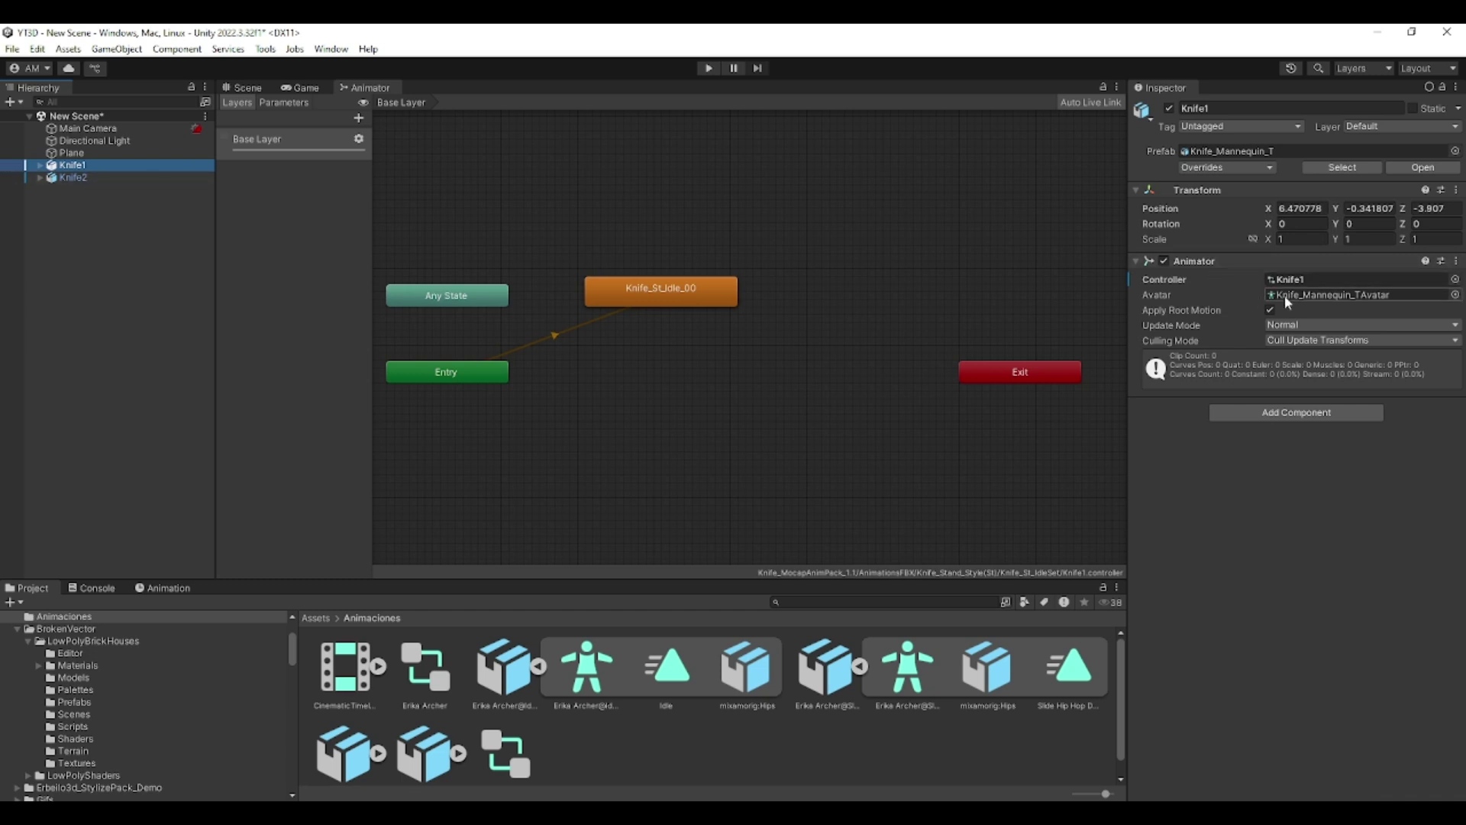
Step: Play the scene to check both mannequins' idle poses, and review the Erika Archer@Idle clip's loop and root transform settings
click(244, 88)
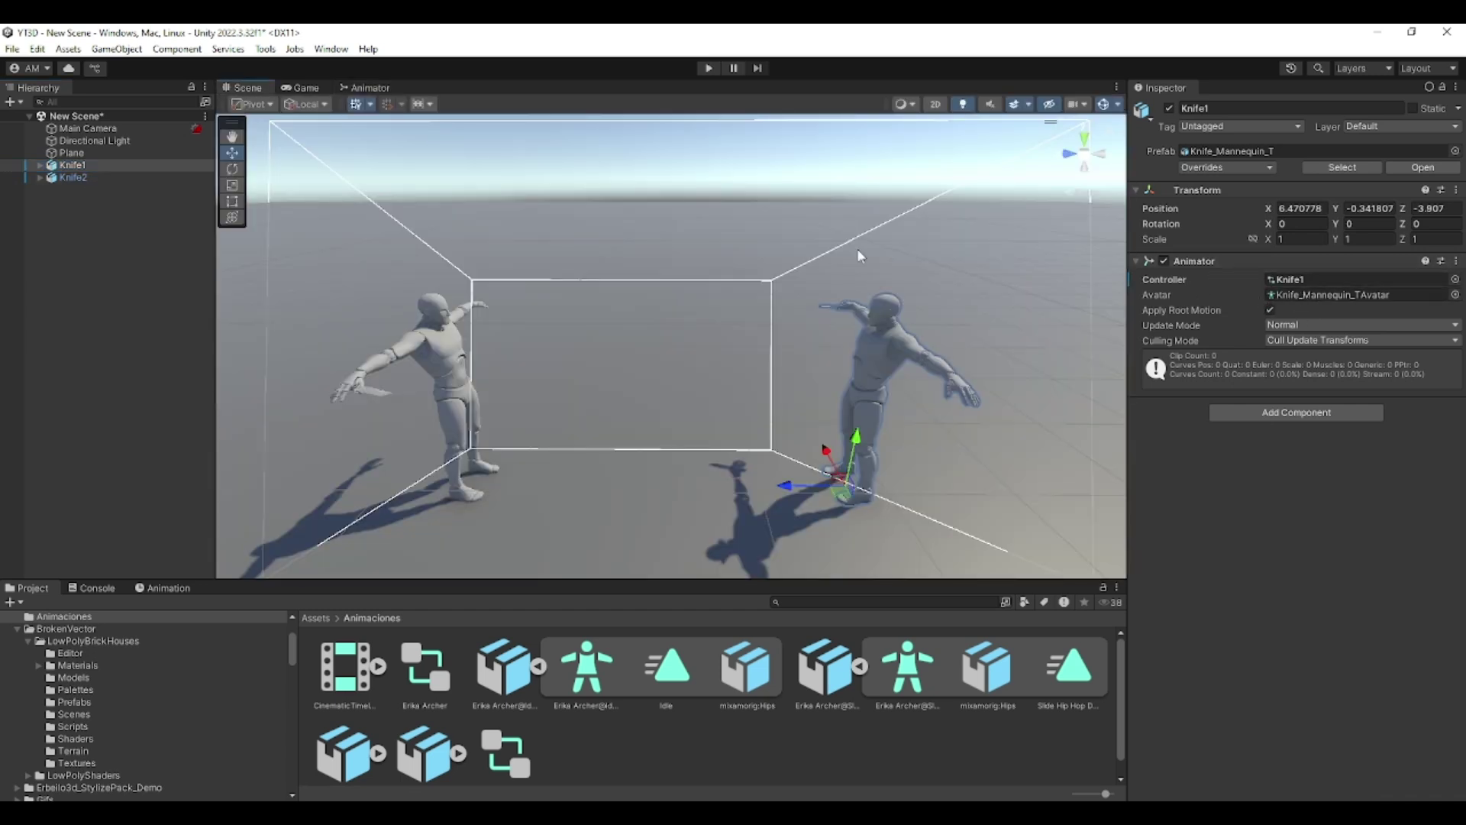
click(709, 68)
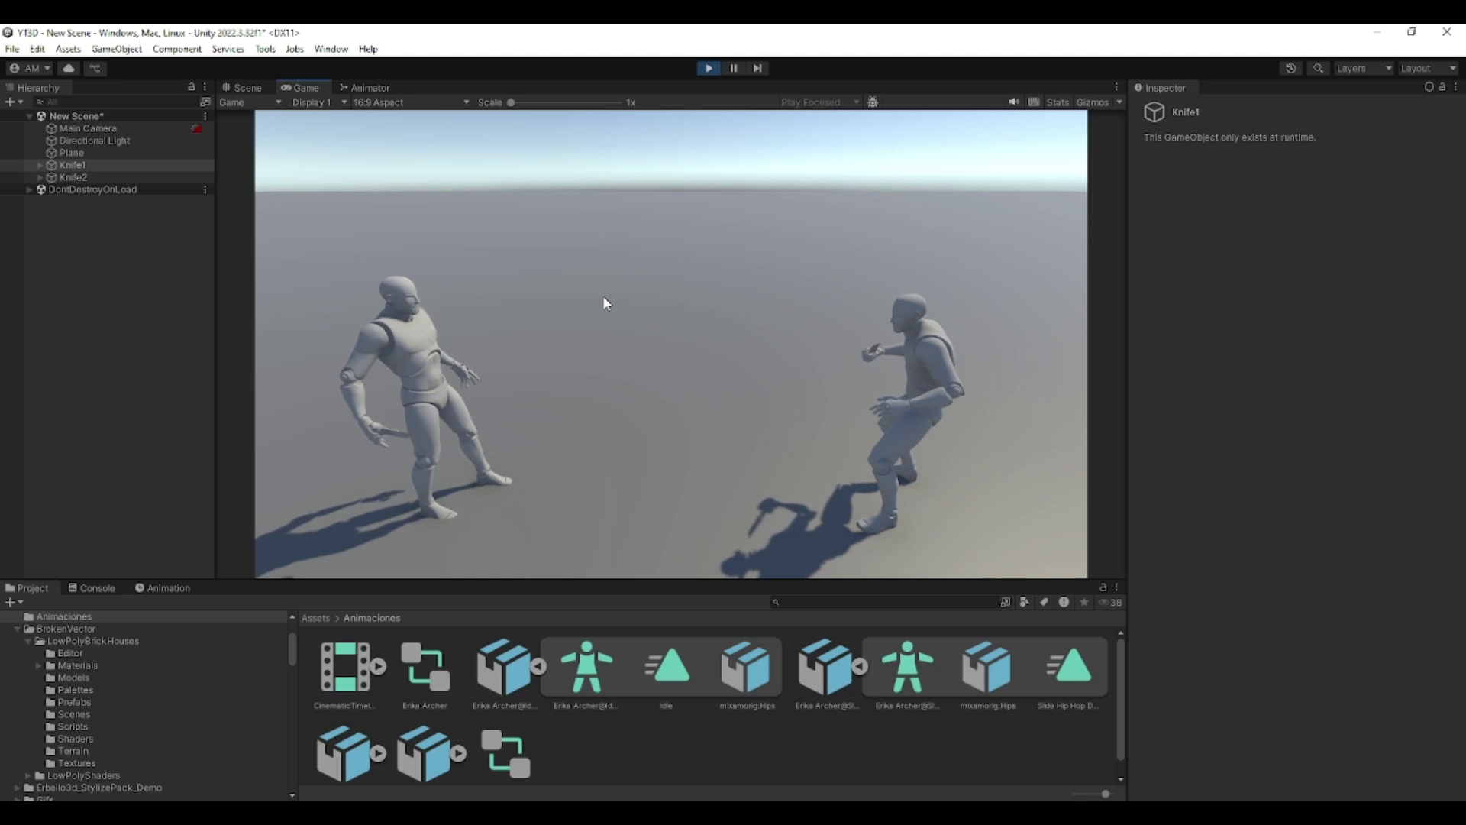
click(510, 657)
scroll(1262, 345, down, 5)
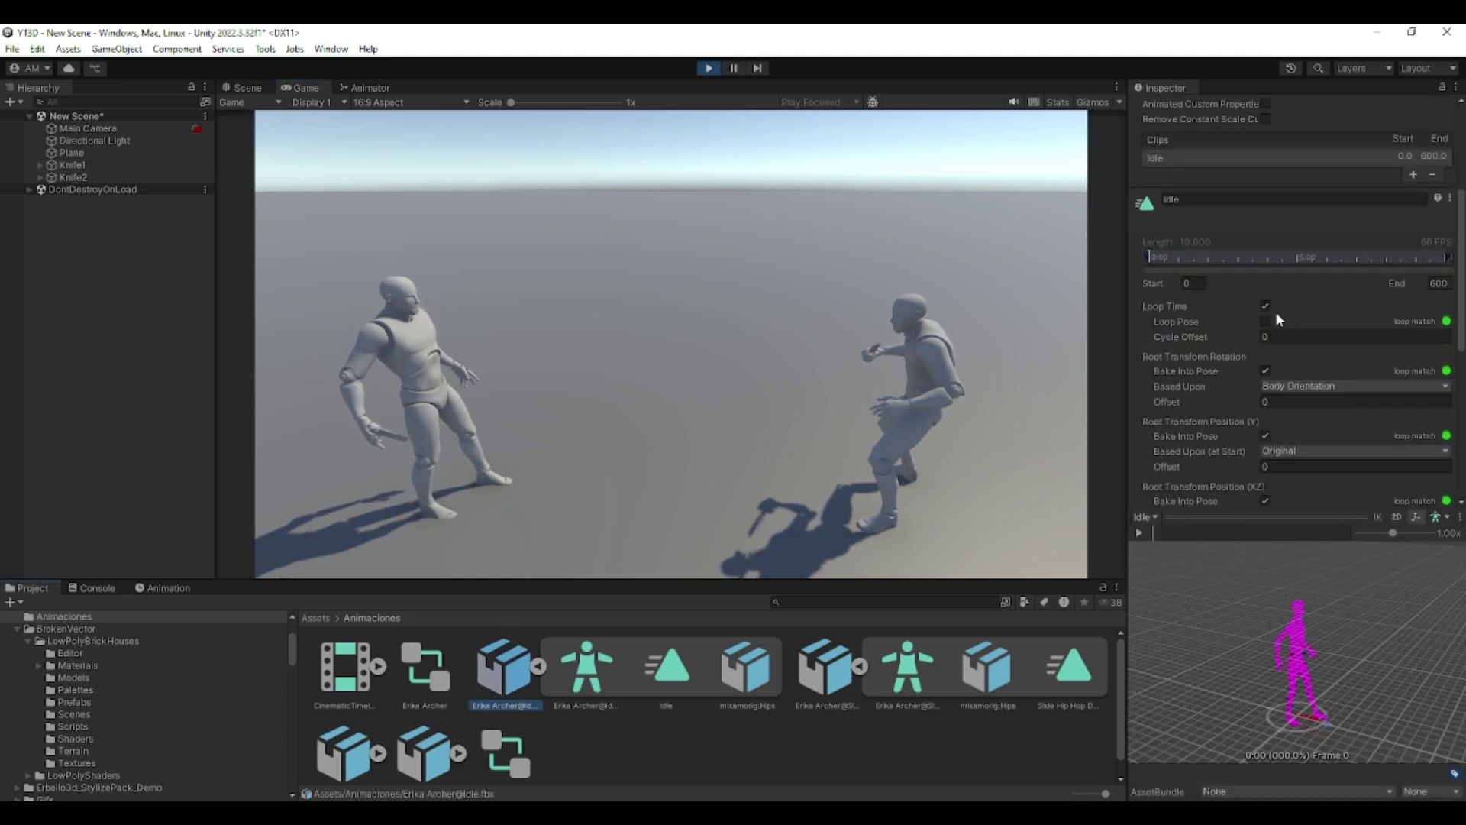